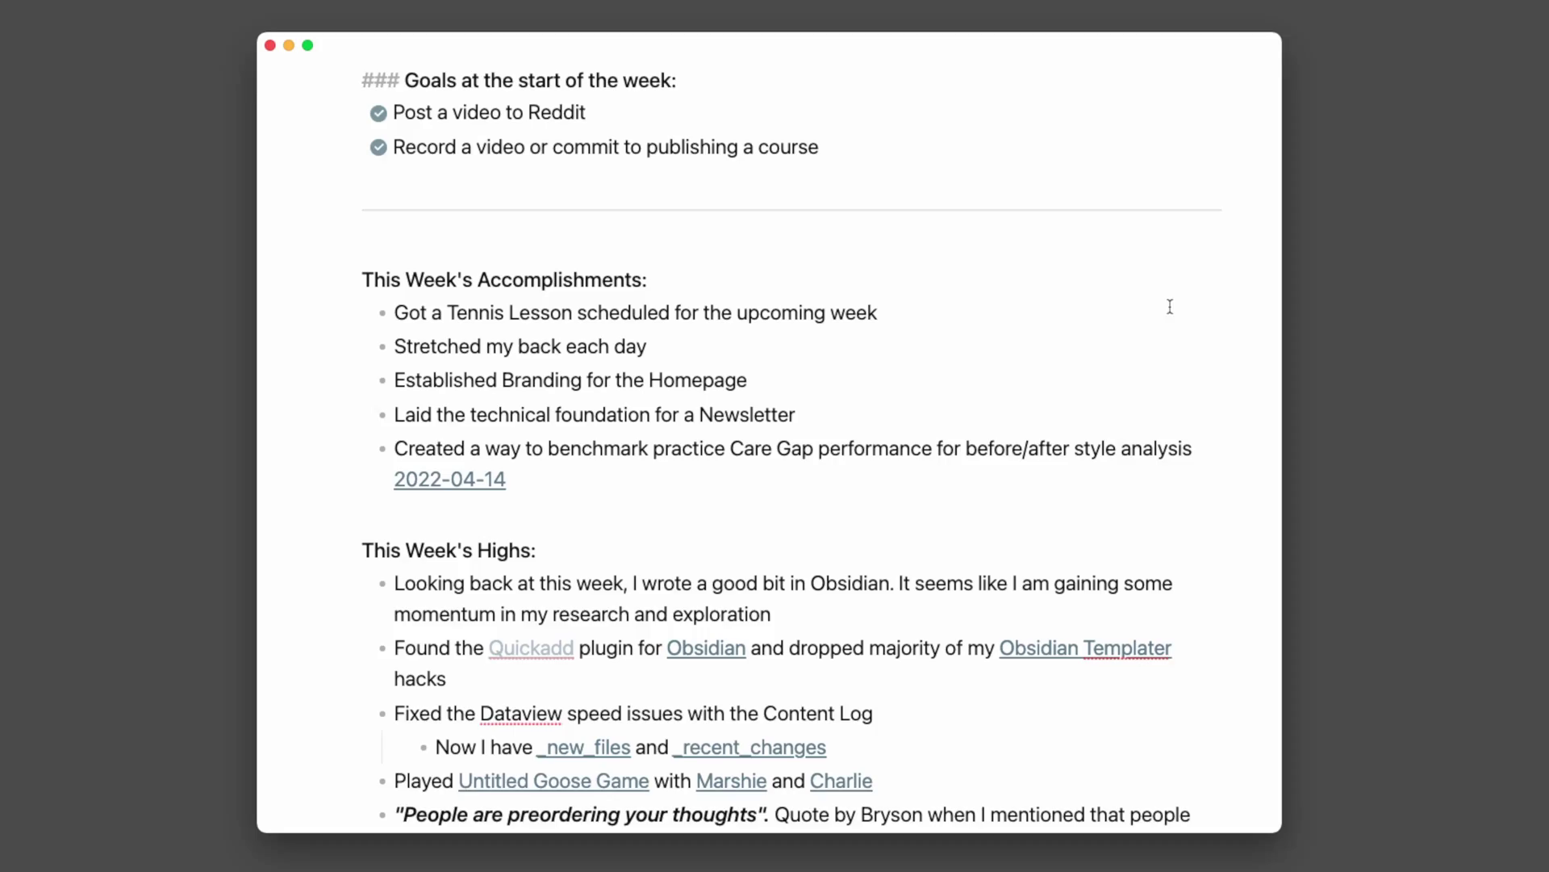
Step: Scroll the weekly review note down to its Lows/Struggles and What I Learned this Week sections
{"action": "scroll", "coordinate": [1180, 300], "scroll_direction": "down", "scroll_amount": 1}
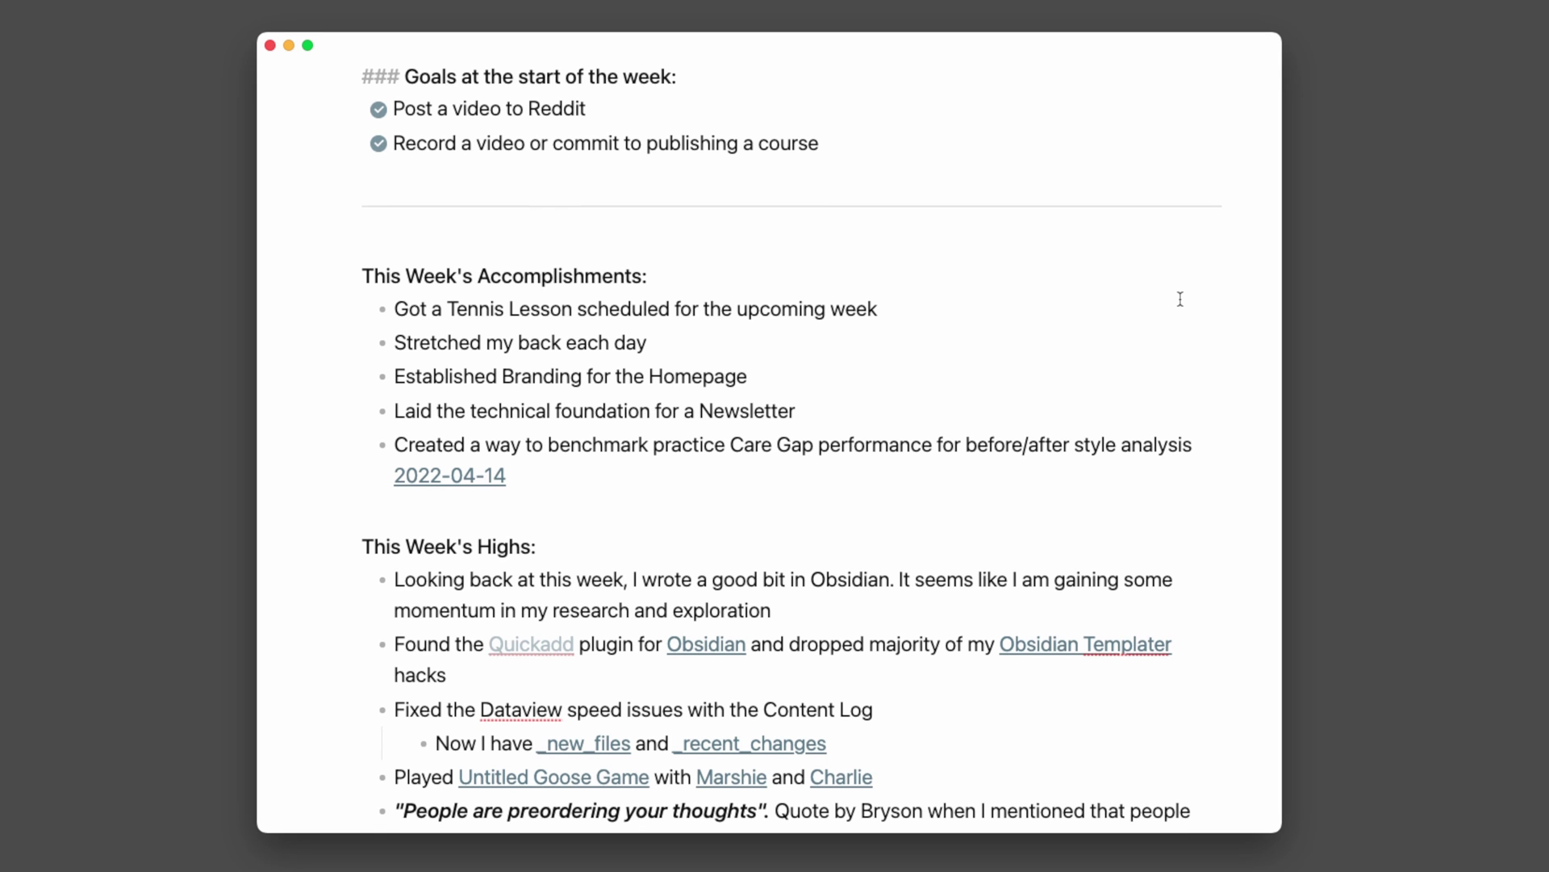
{"action": "scroll", "coordinate": [1180, 299], "scroll_direction": "down", "scroll_amount": 3}
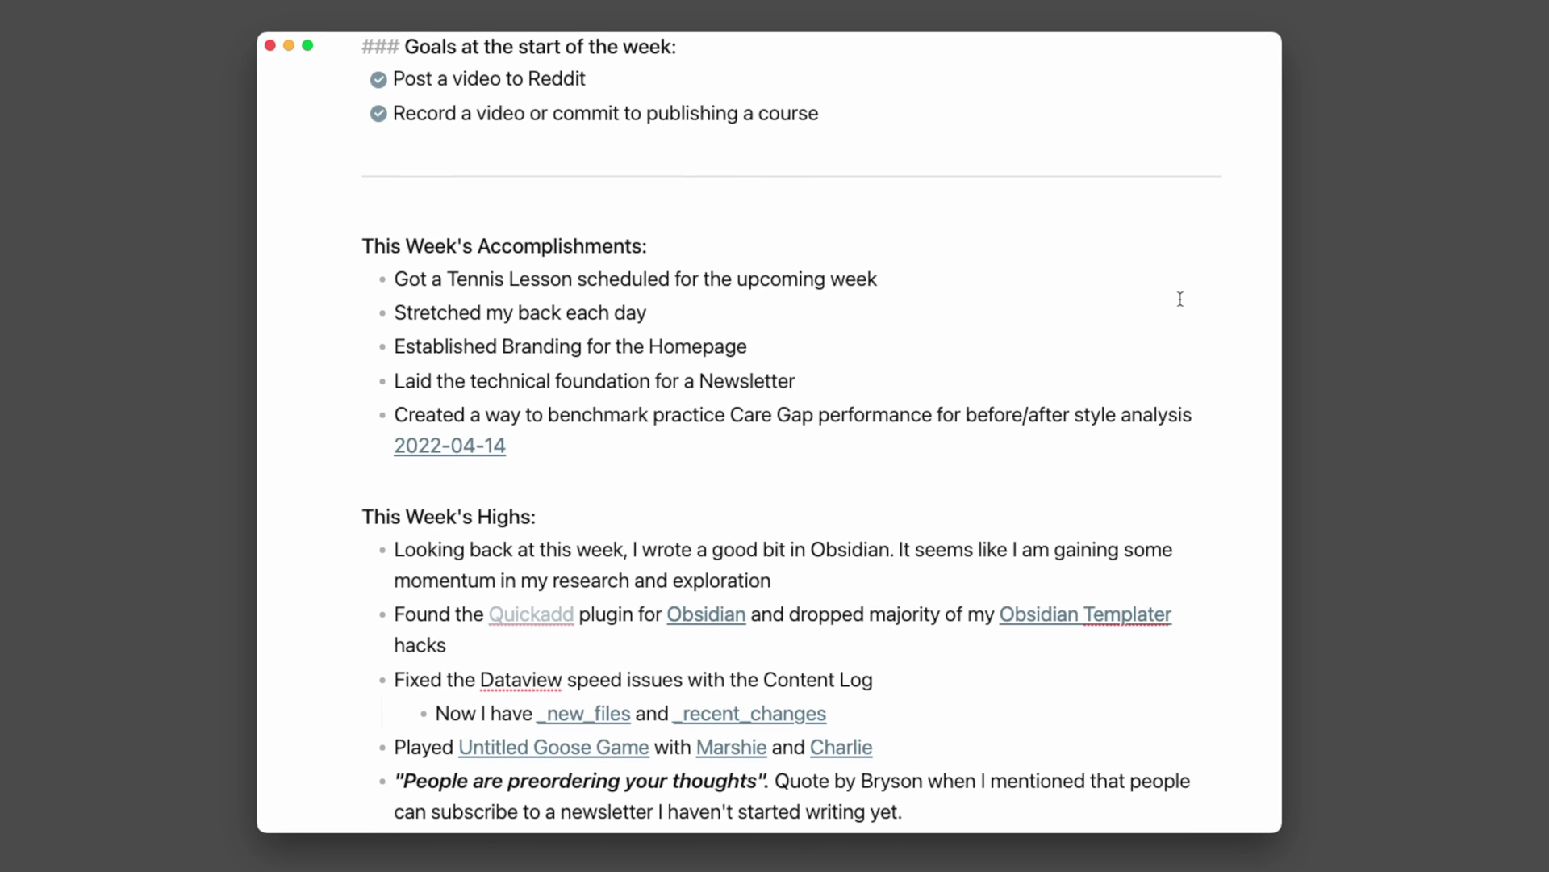
{"action": "scroll", "coordinate": [1180, 299], "scroll_direction": "down", "scroll_amount": 3}
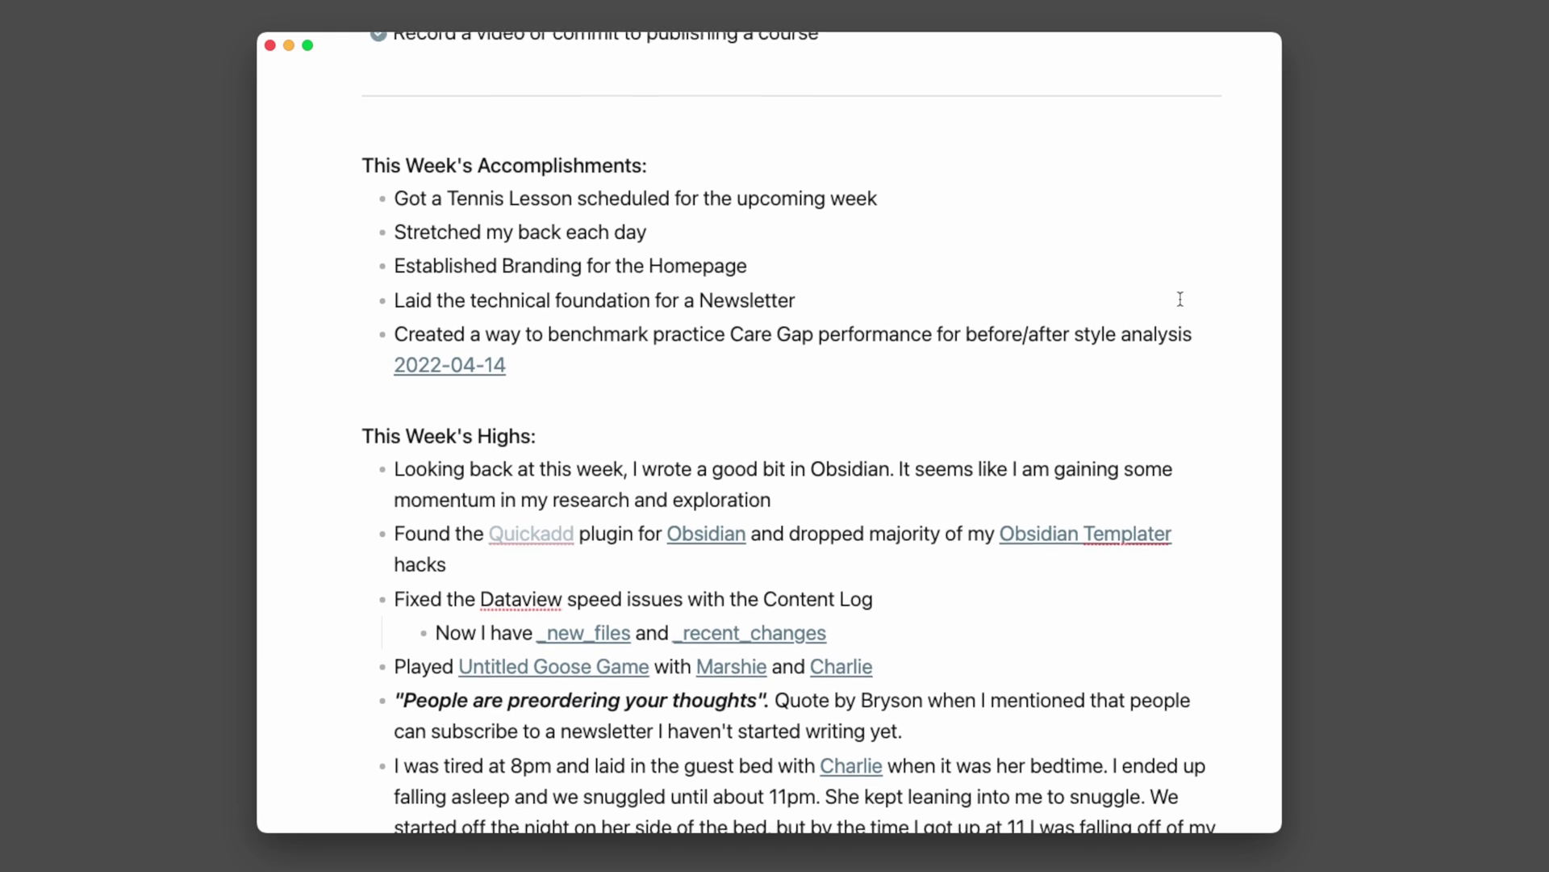
{"action": "scroll", "coordinate": [1180, 299], "scroll_direction": "down", "scroll_amount": 3}
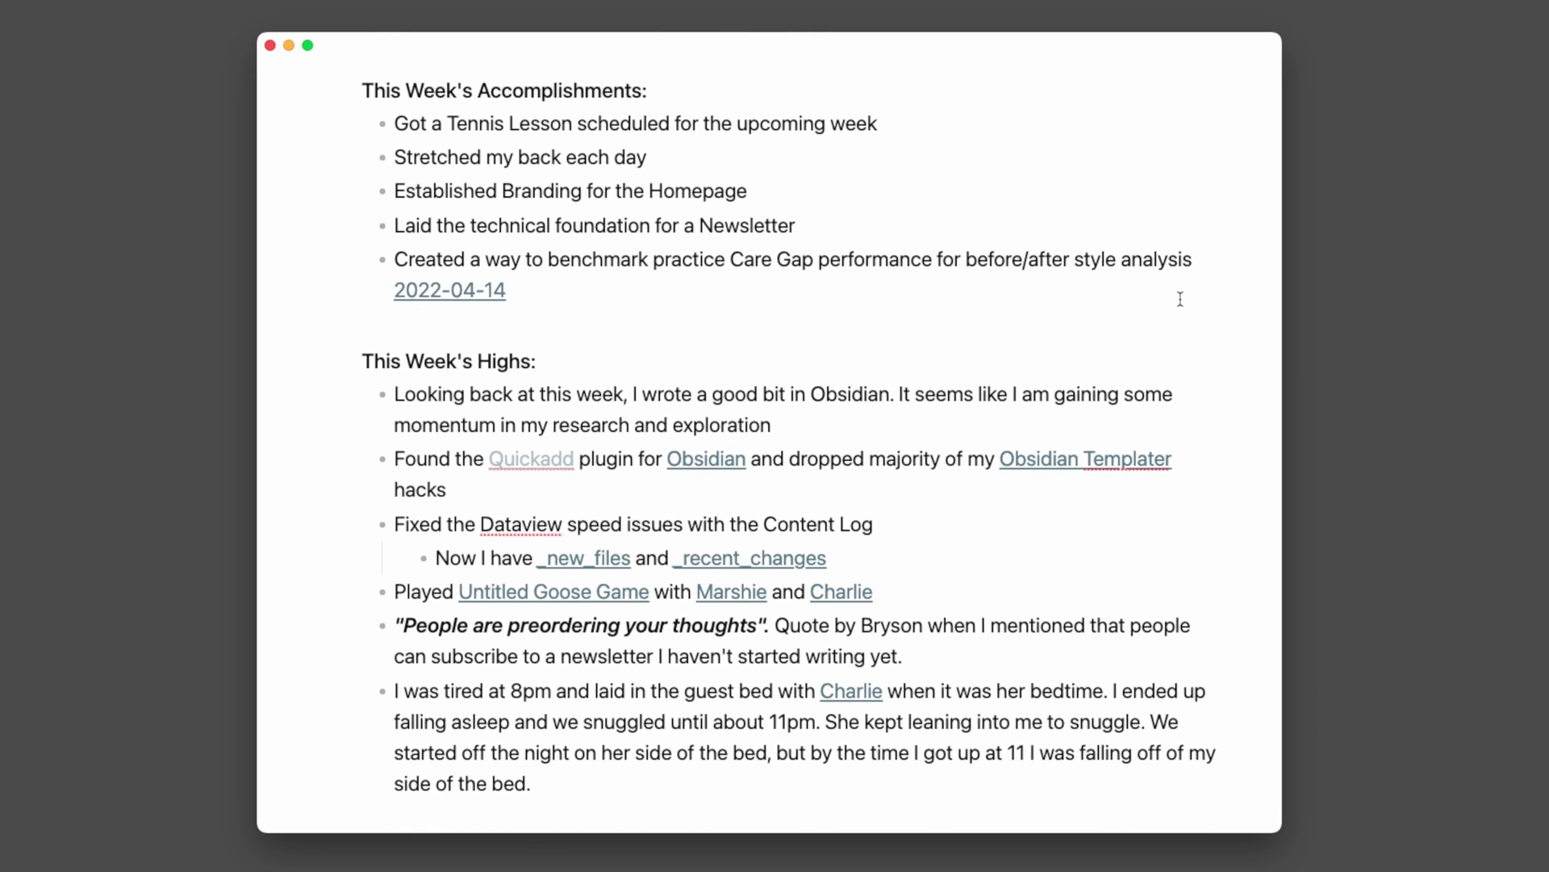
{"action": "scroll", "coordinate": [1179, 300], "scroll_direction": "down", "scroll_amount": 2}
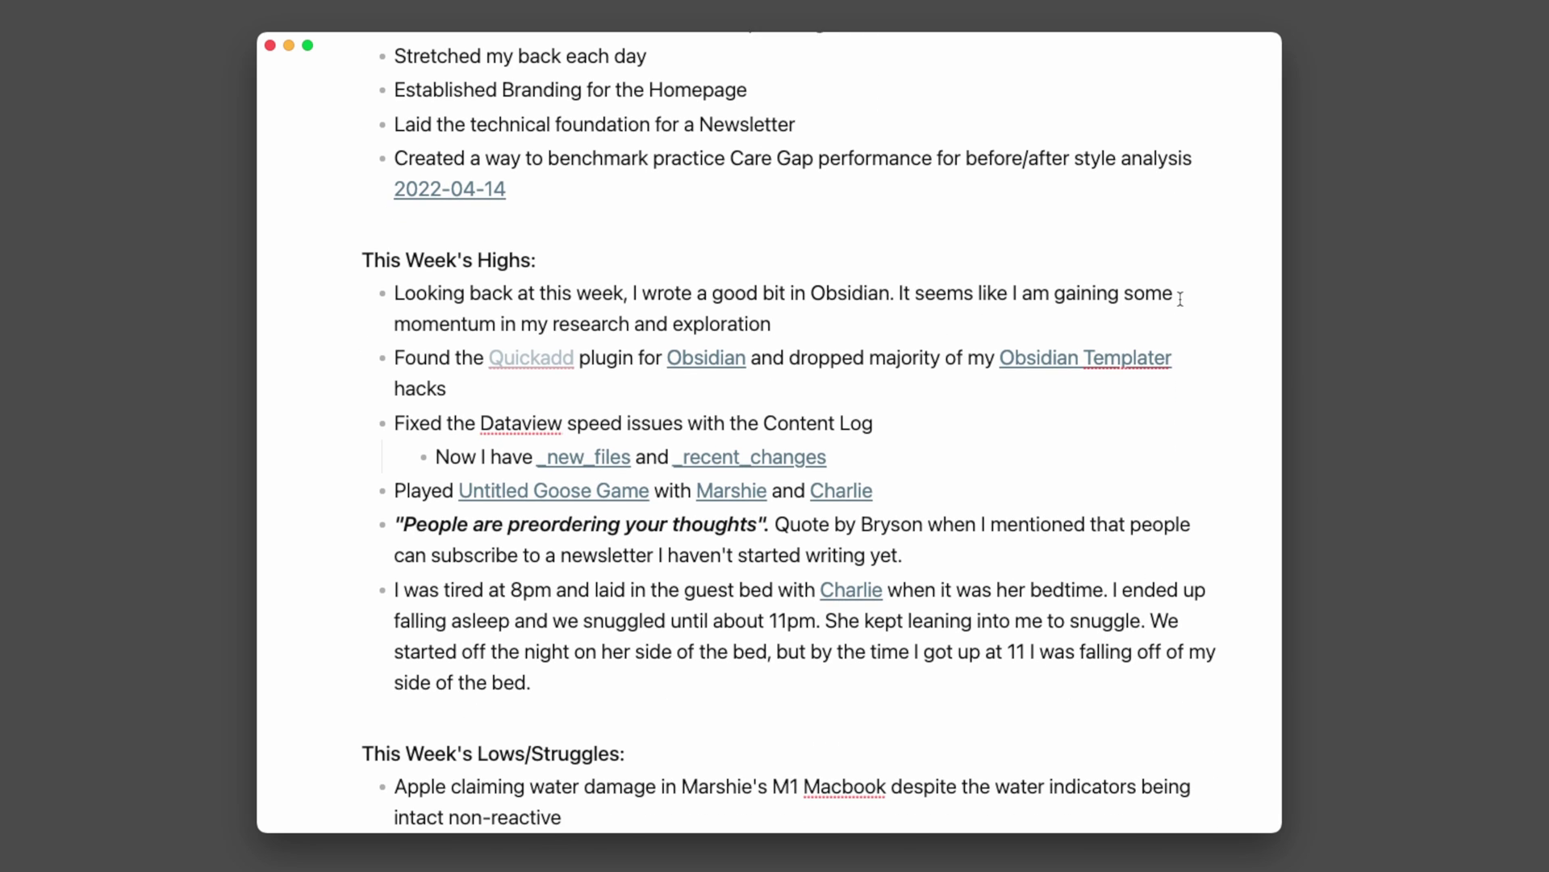
{"action": "scroll", "coordinate": [1180, 299], "scroll_direction": "down", "scroll_amount": 4}
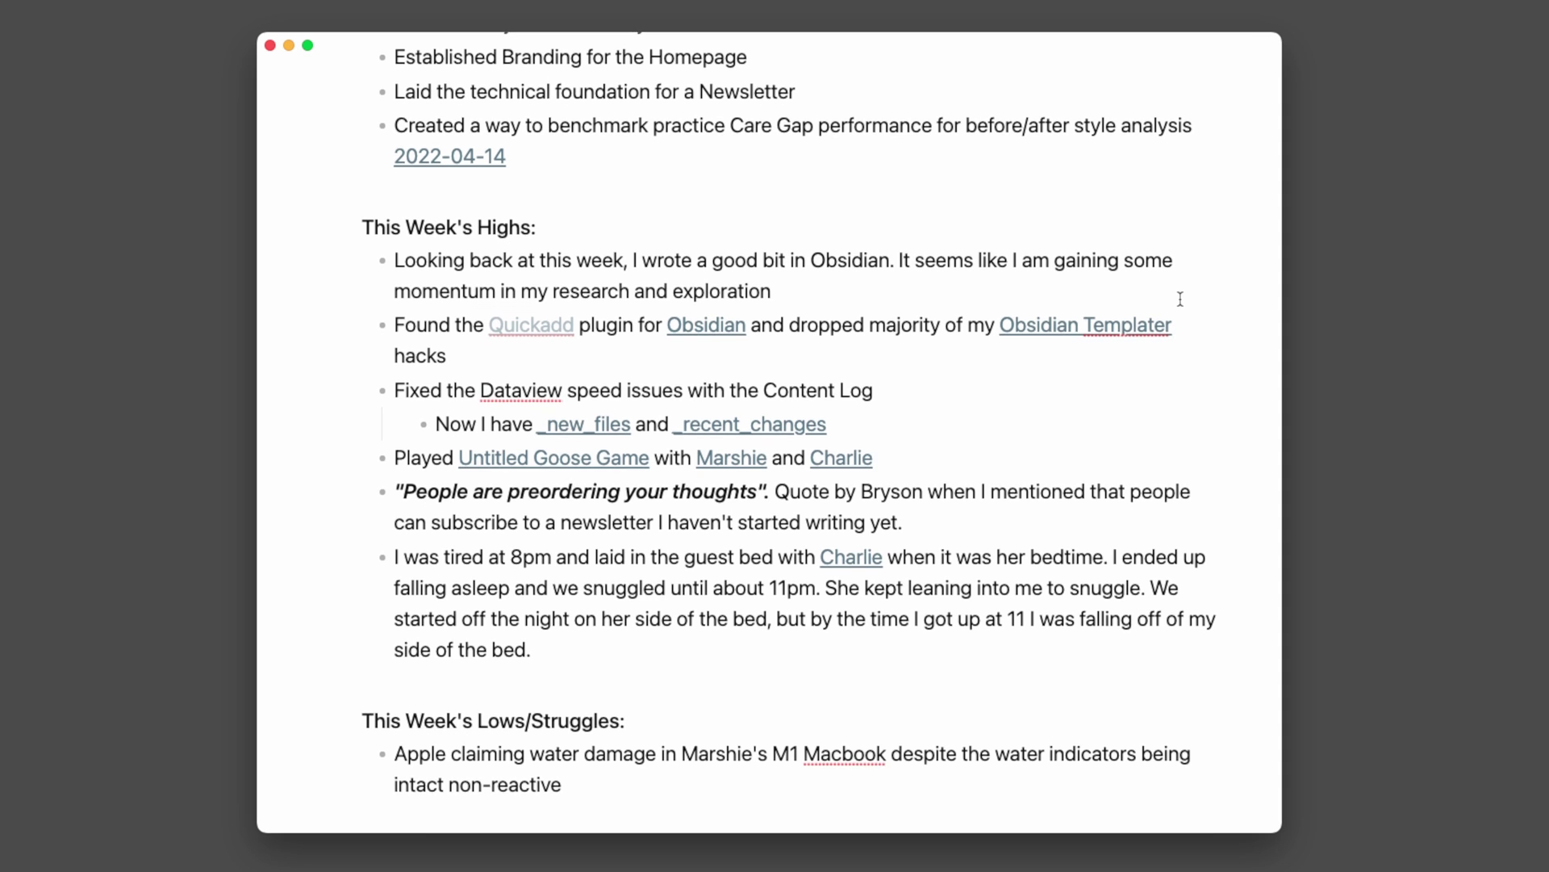
{"action": "scroll", "coordinate": [1180, 300], "scroll_direction": "down", "scroll_amount": 3}
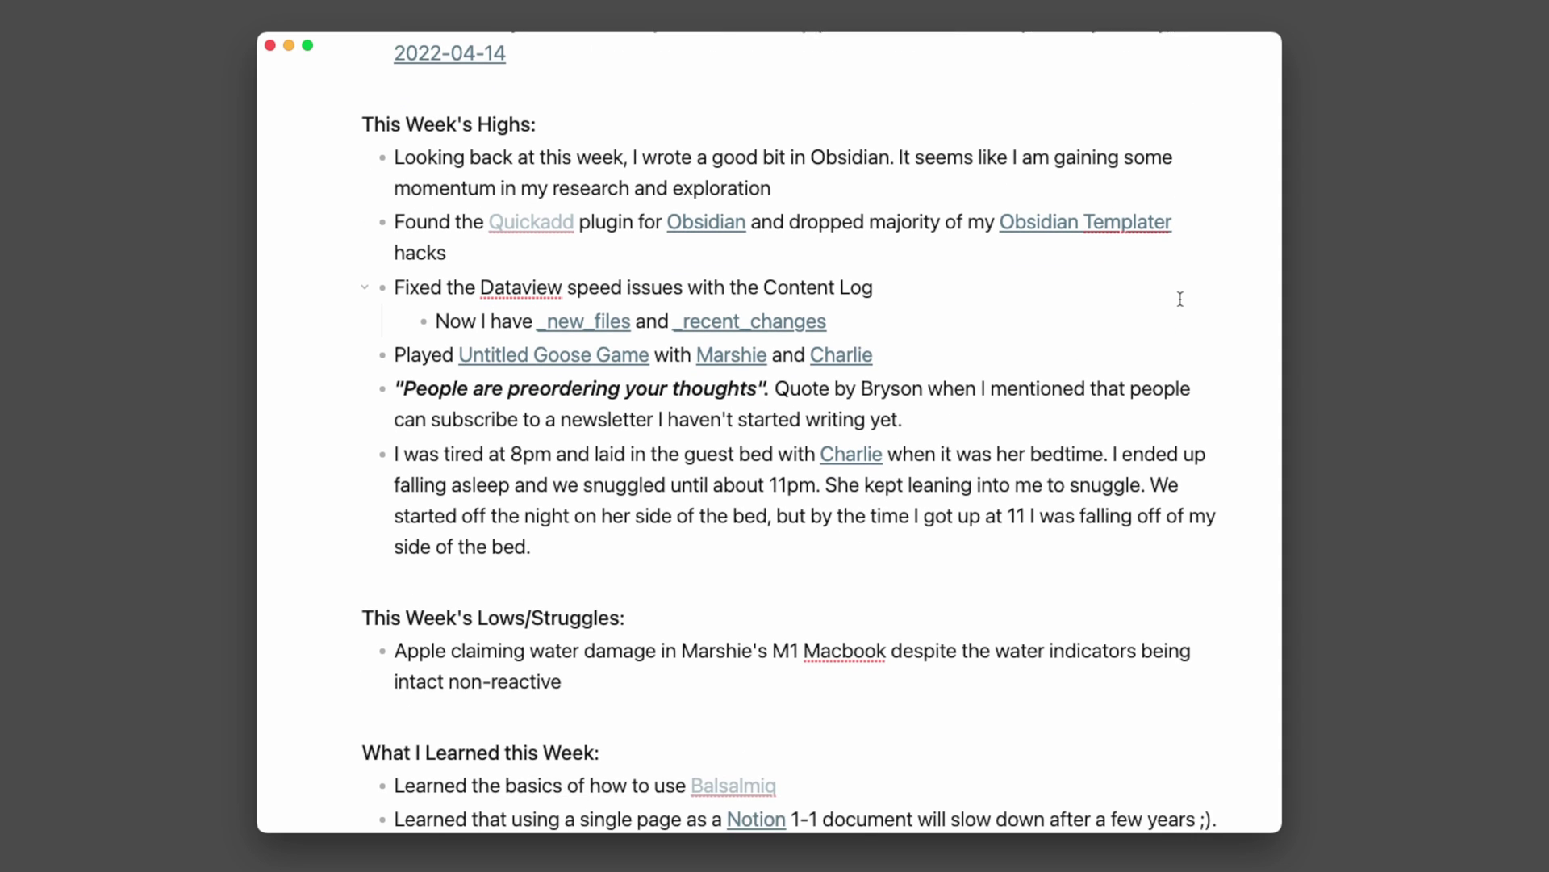
{"action": "scroll", "coordinate": [1180, 299], "scroll_direction": "down", "scroll_amount": 3}
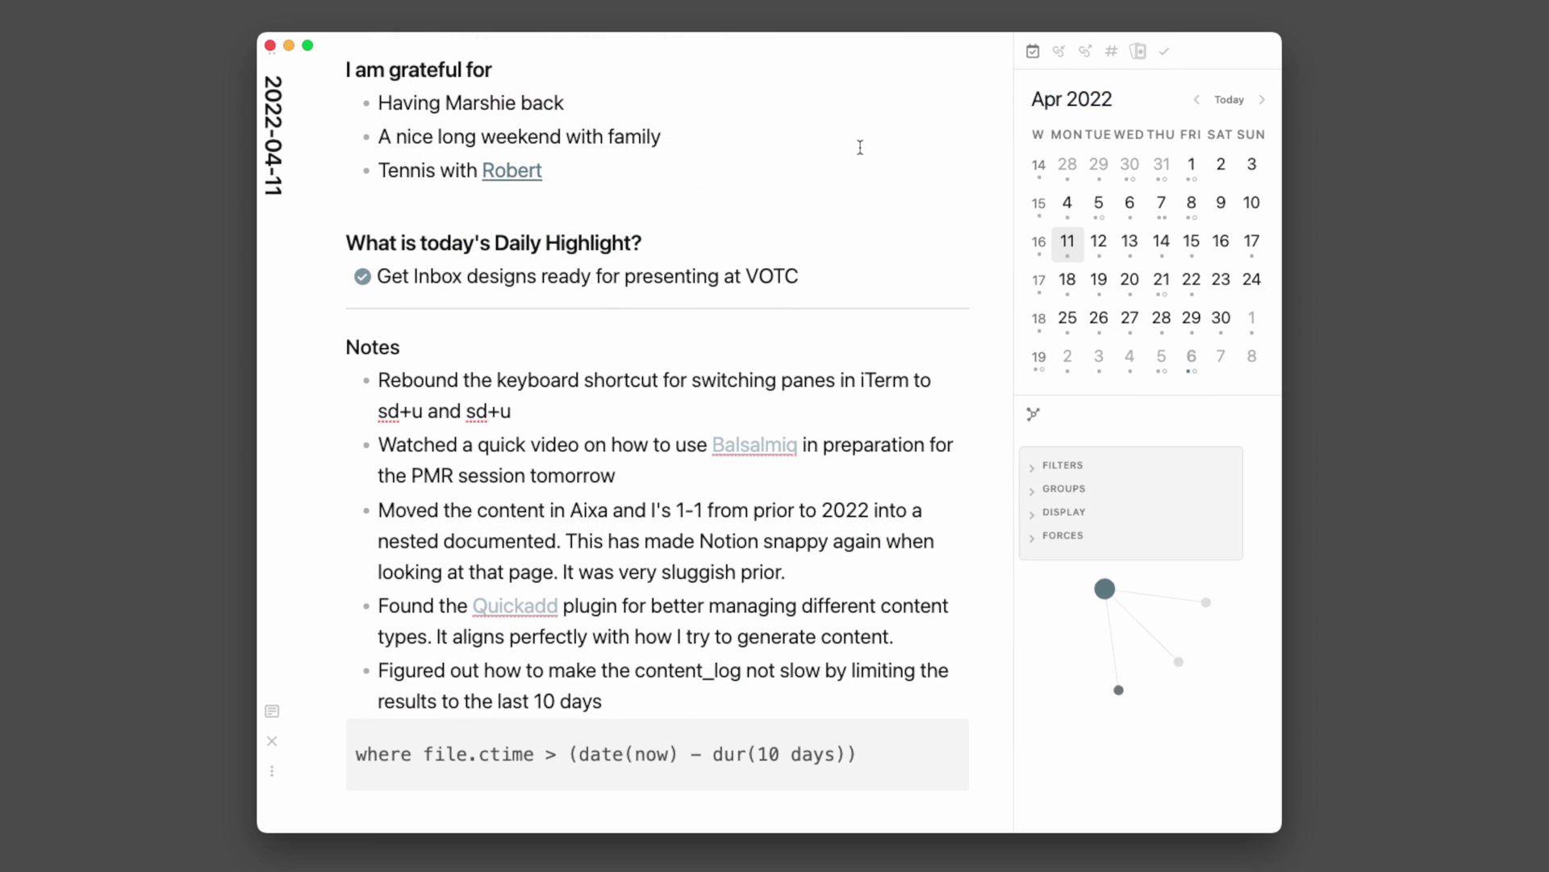
Step: Scroll the 2022-04-11 daily note down to its 'Today was a good day because...' section
{"action": "scroll", "coordinate": [860, 147], "scroll_direction": "down", "scroll_amount": 2}
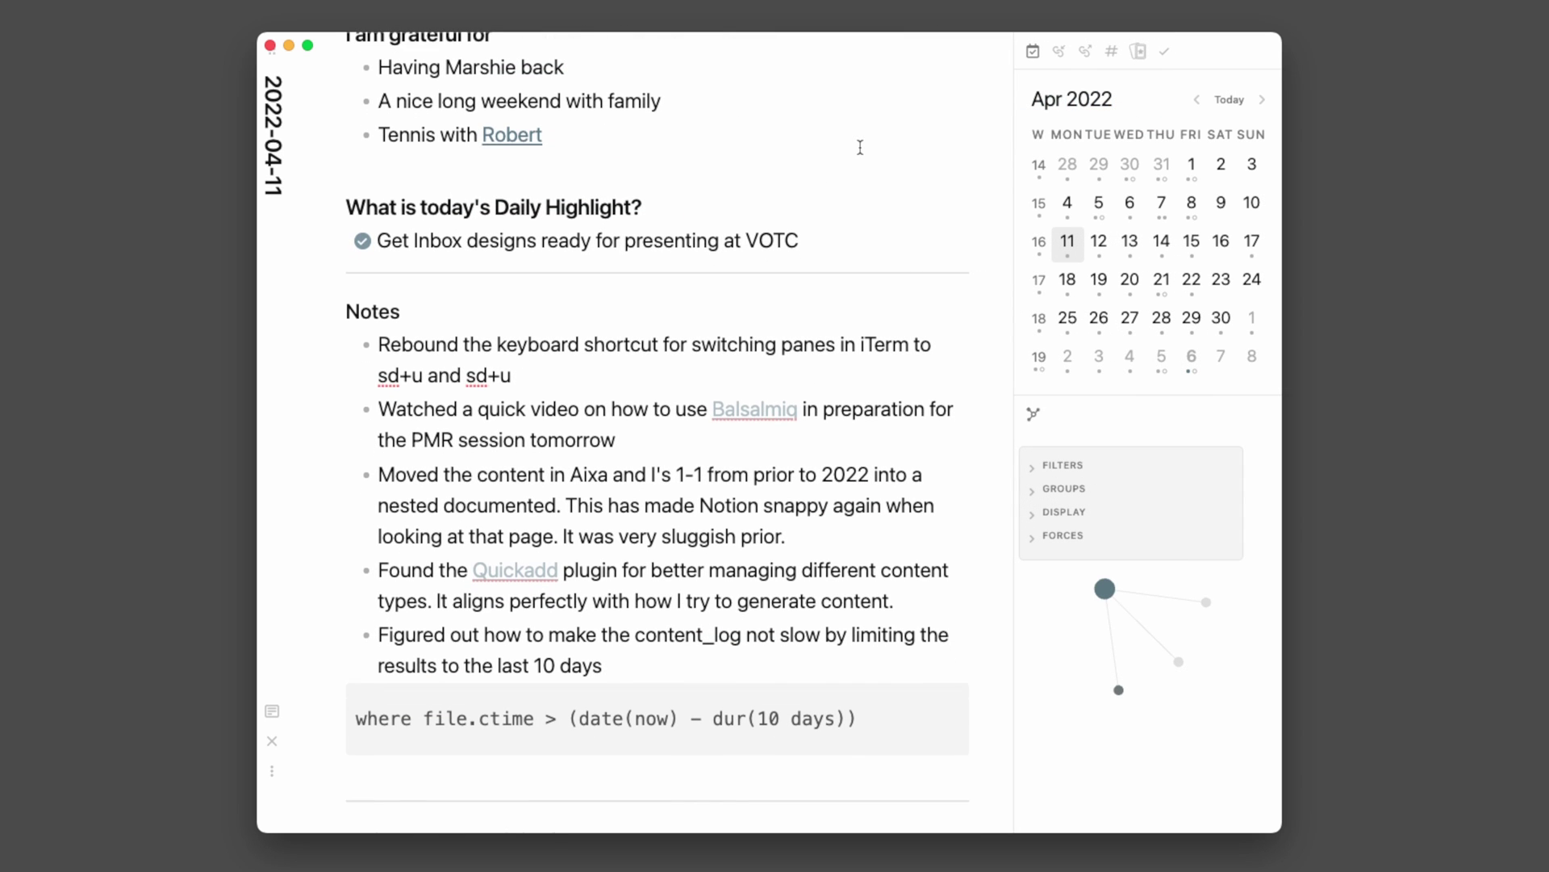
{"action": "scroll", "coordinate": [861, 147], "scroll_direction": "down", "scroll_amount": 2}
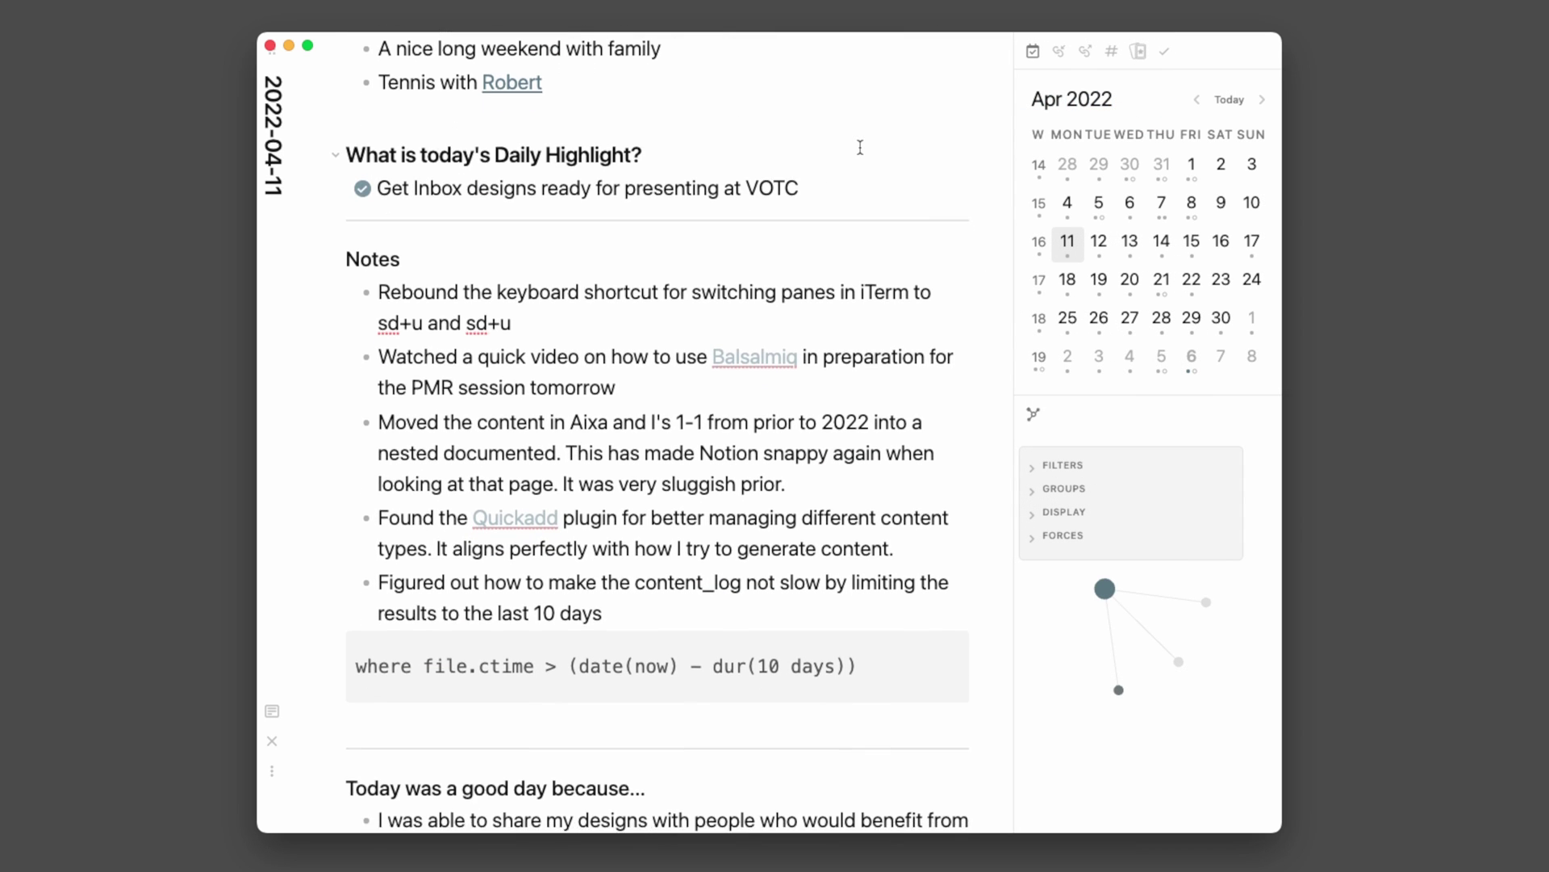
{"action": "scroll", "coordinate": [861, 147], "scroll_direction": "down", "scroll_amount": 2}
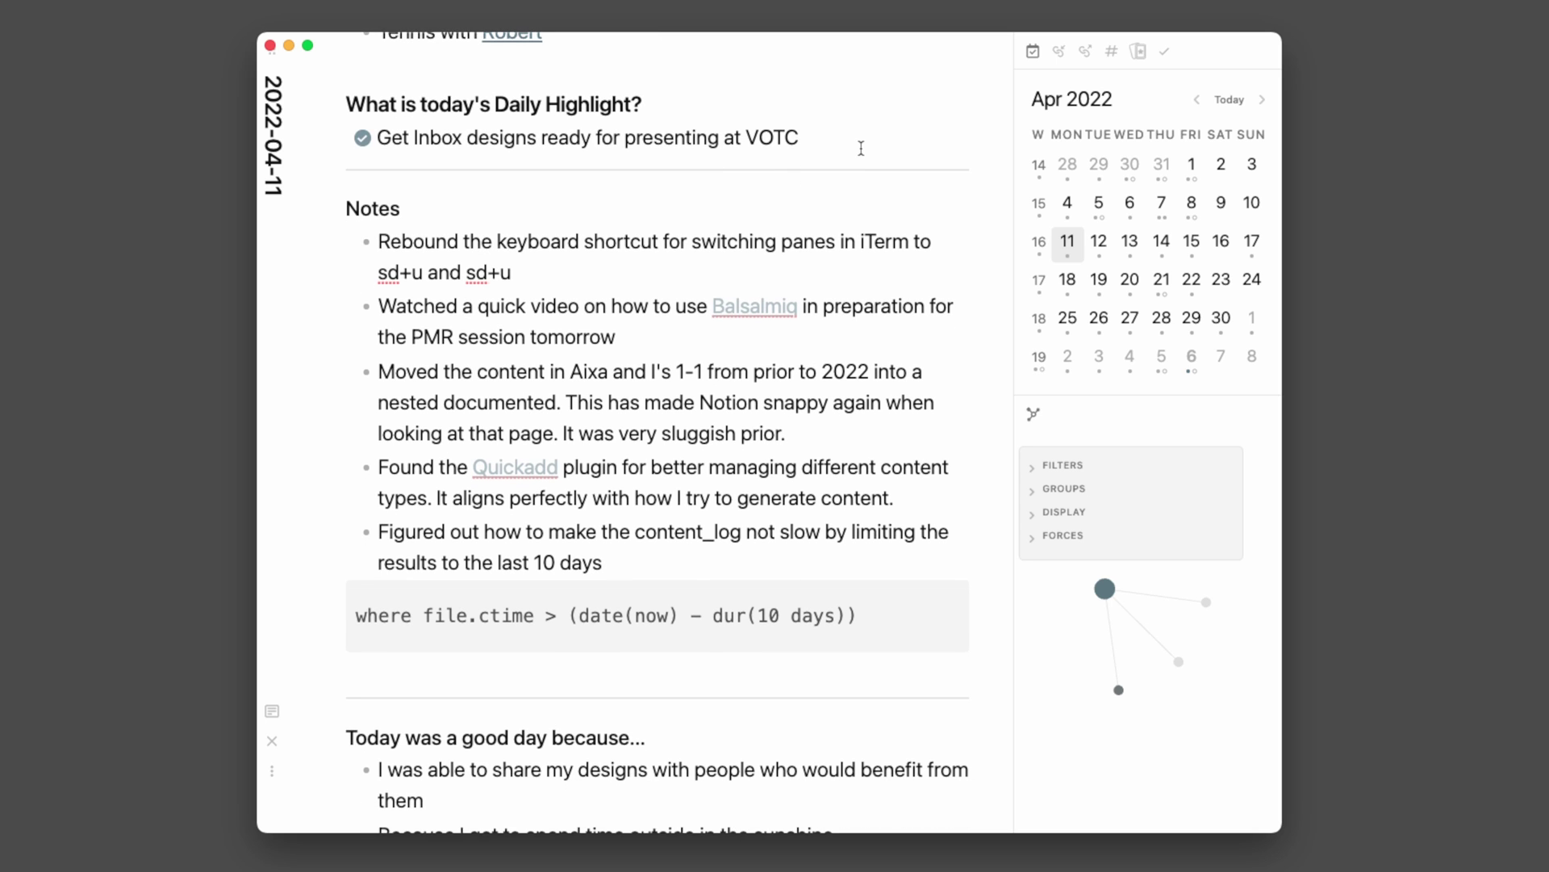
{"action": "scroll", "coordinate": [861, 148], "scroll_direction": "down", "scroll_amount": 1}
{"action": "scroll", "coordinate": [861, 148], "scroll_direction": "down", "scroll_amount": 3}
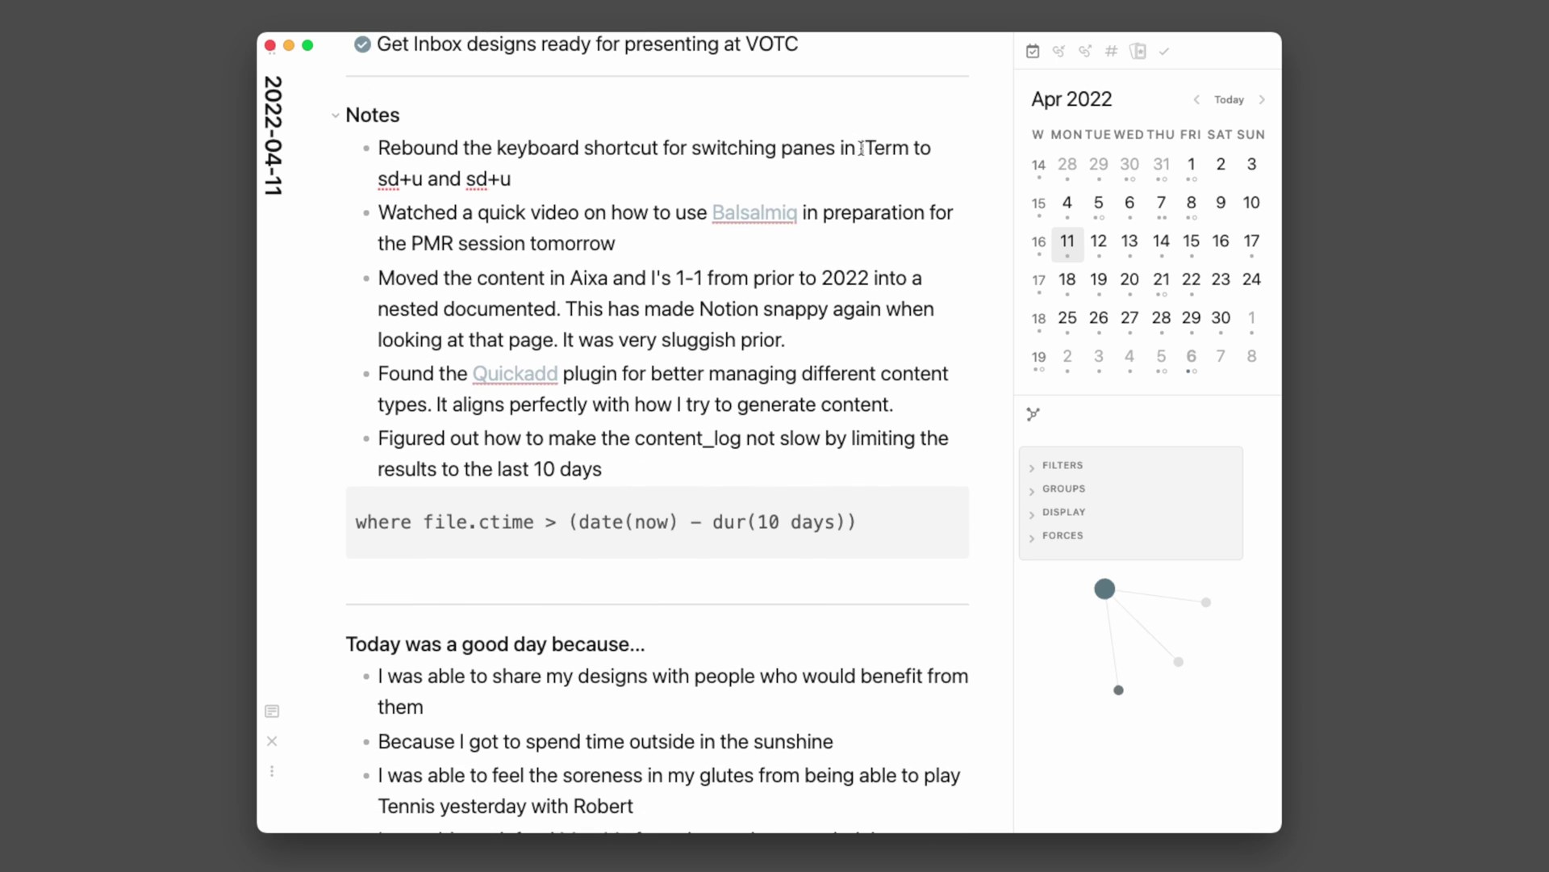
{"action": "scroll", "coordinate": [861, 148], "scroll_direction": "down", "scroll_amount": 1}
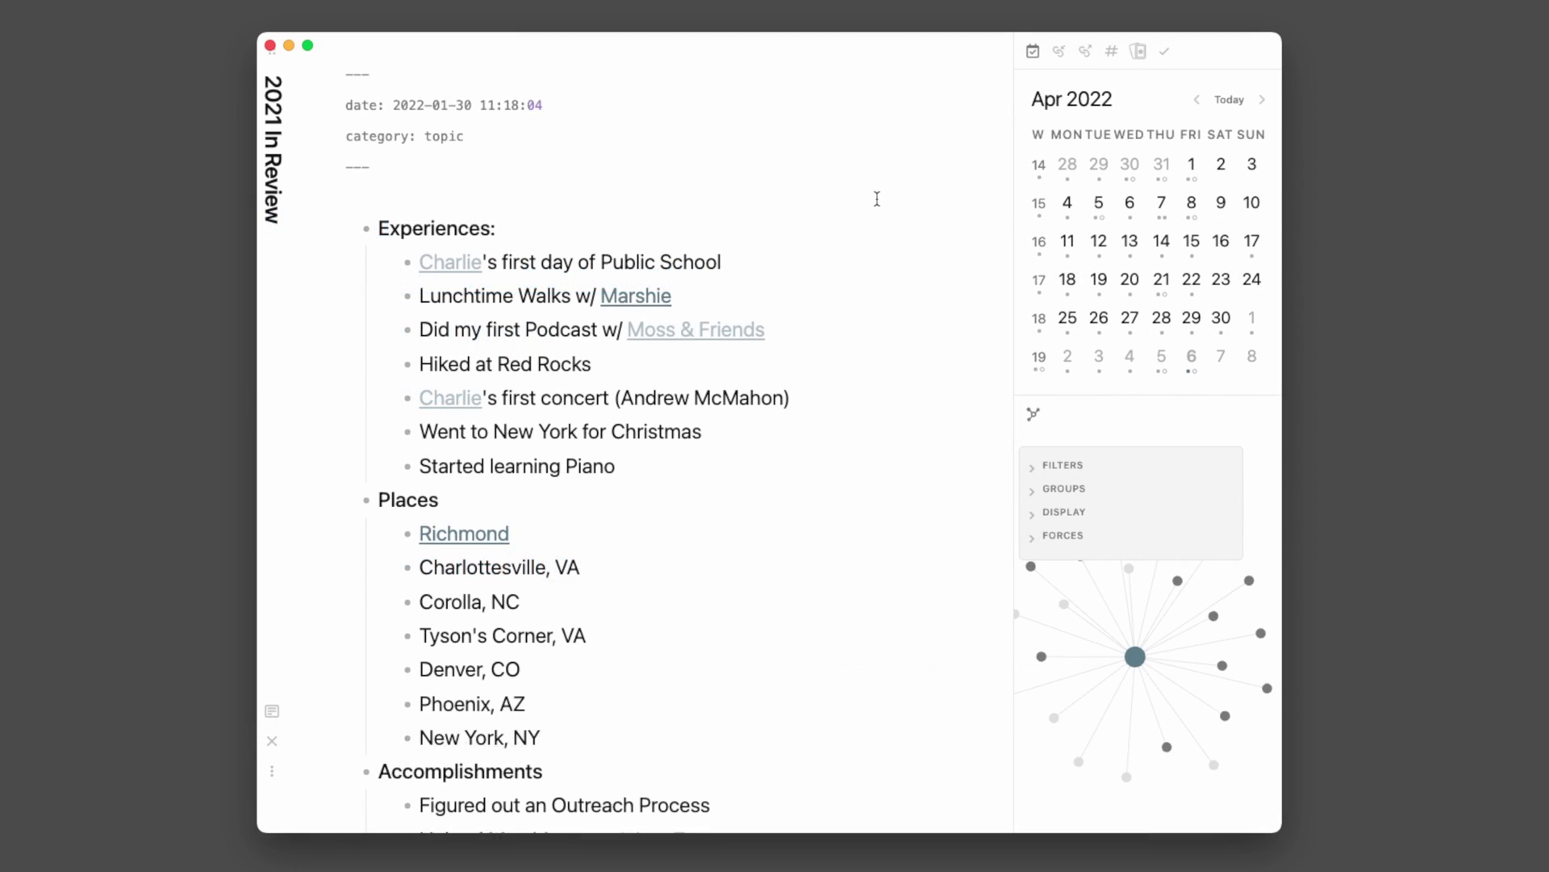
Step: Scroll the 2021 In Review note through its Places, Accomplishments and Read 11 Books lists
{"action": "scroll", "coordinate": [877, 198], "scroll_direction": "down", "scroll_amount": 2}
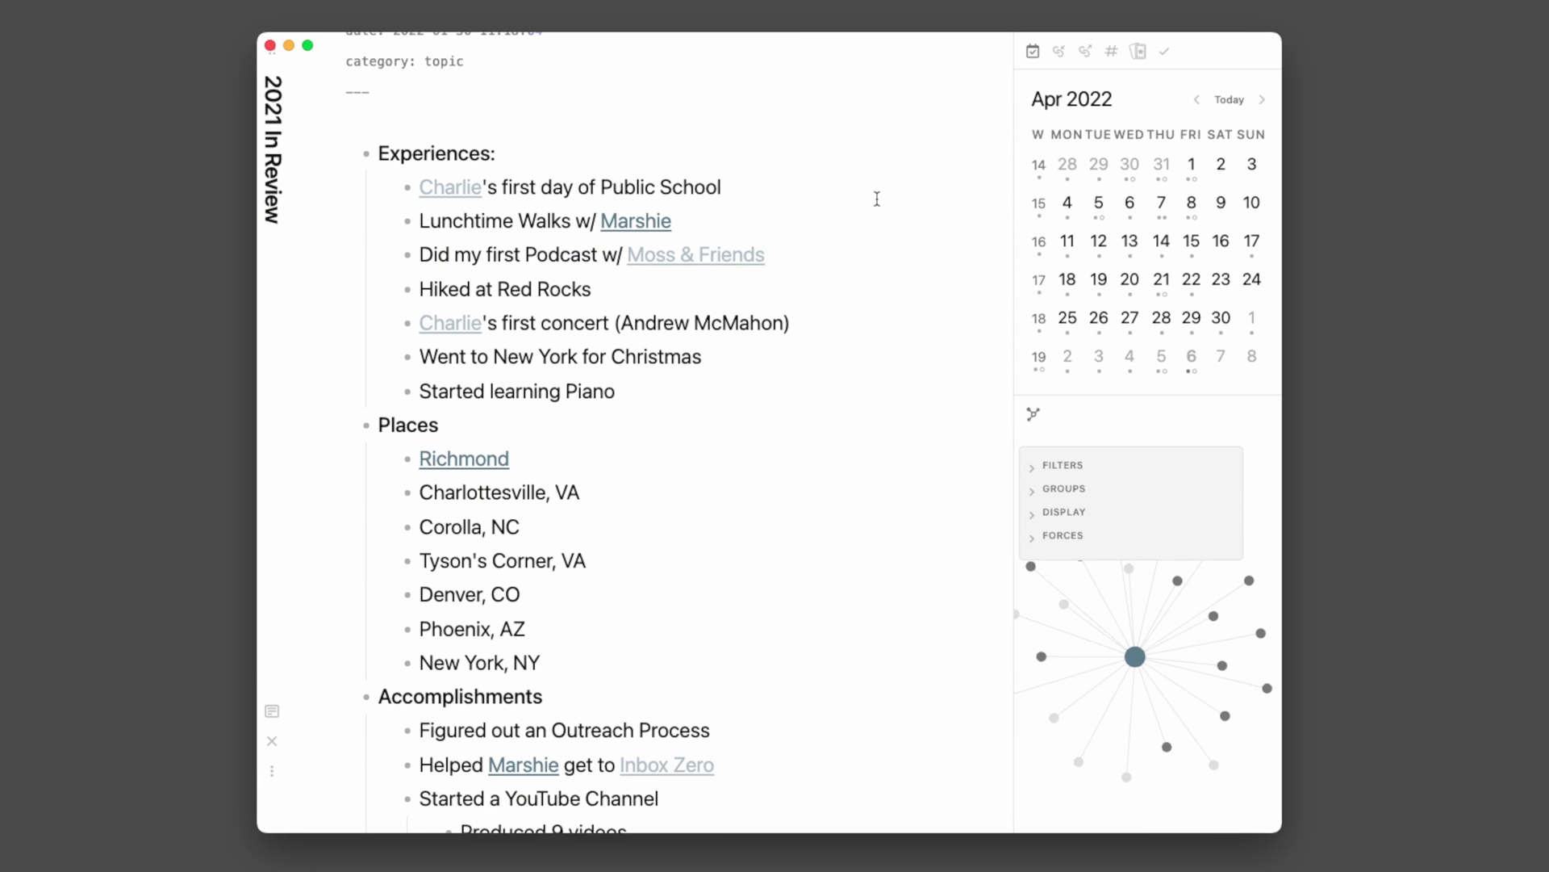
{"action": "scroll", "coordinate": [878, 199], "scroll_direction": "down", "scroll_amount": 3}
{"action": "scroll", "coordinate": [878, 200], "scroll_direction": "down", "scroll_amount": 3}
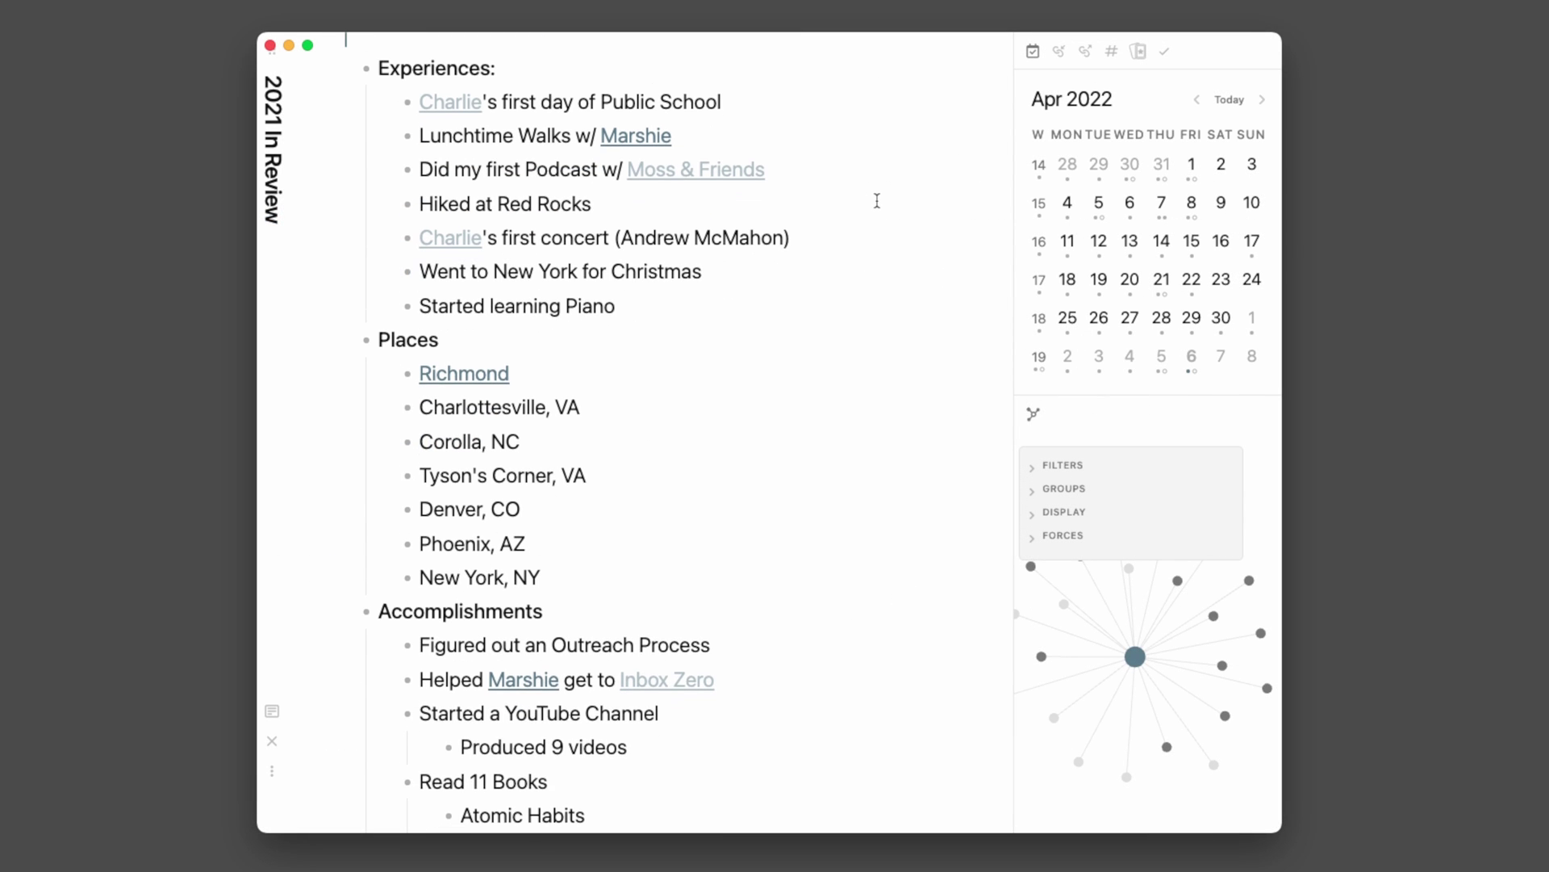
{"action": "scroll", "coordinate": [877, 200], "scroll_direction": "down", "scroll_amount": 4}
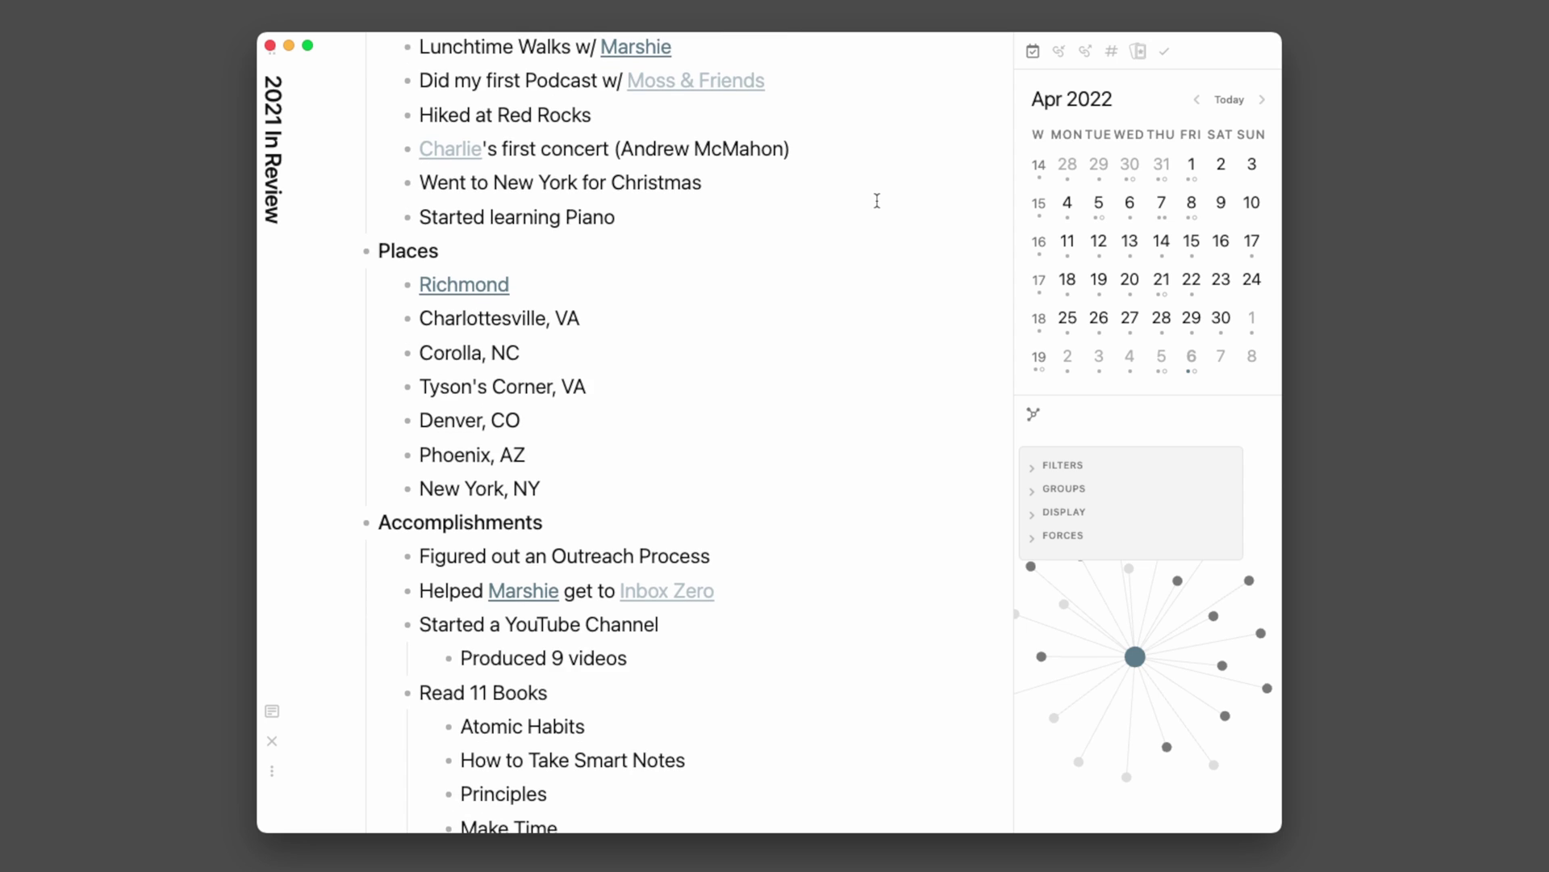
{"action": "scroll", "coordinate": [878, 200], "scroll_direction": "down", "scroll_amount": 5}
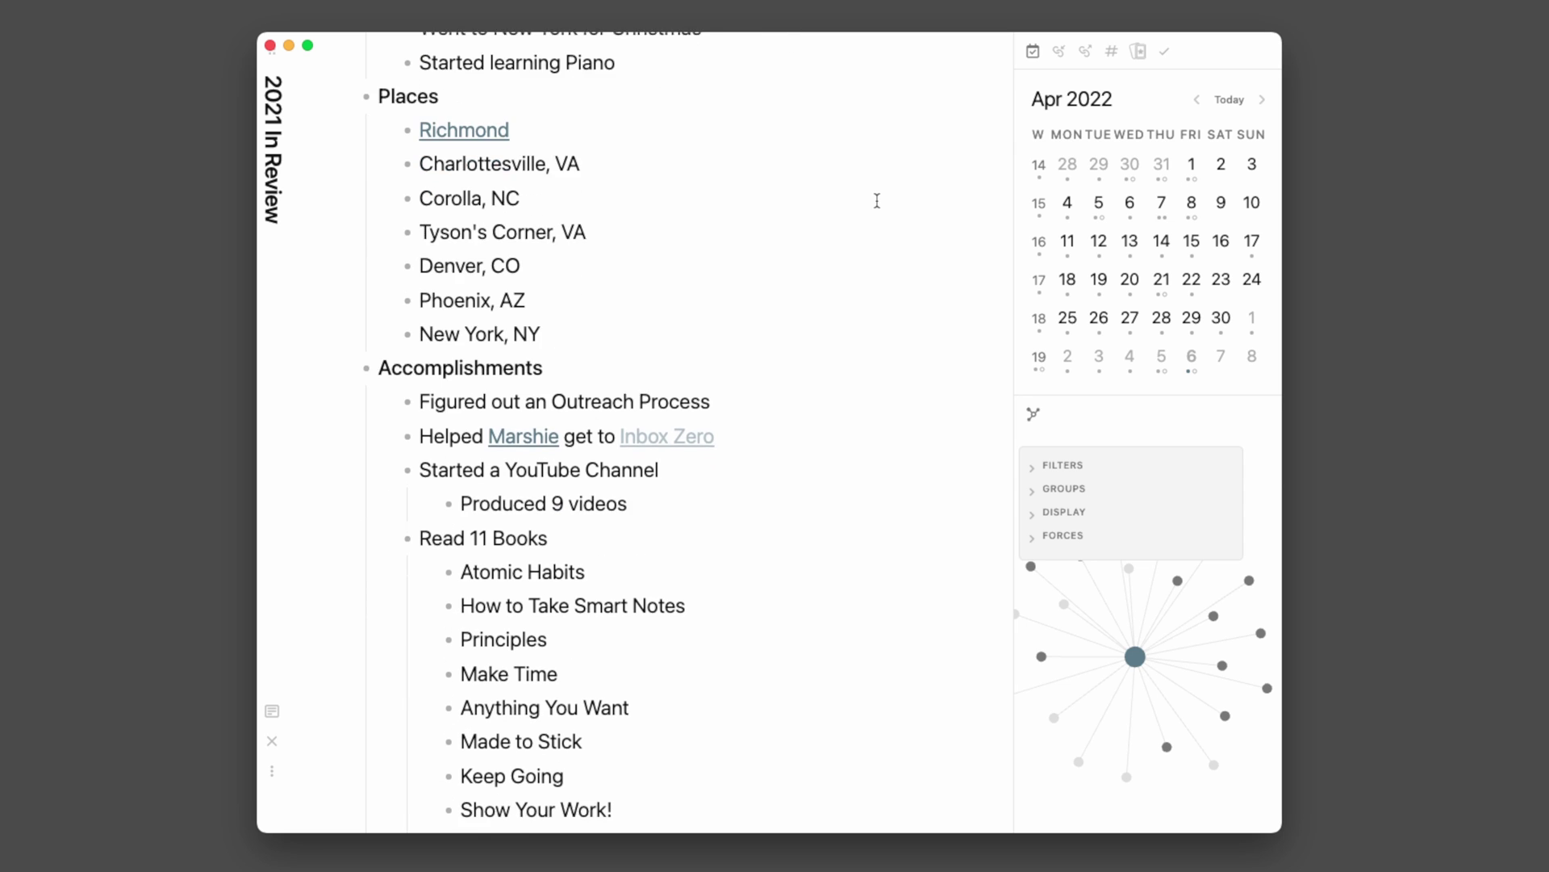
{"action": "scroll", "coordinate": [877, 200], "scroll_direction": "down", "scroll_amount": 6}
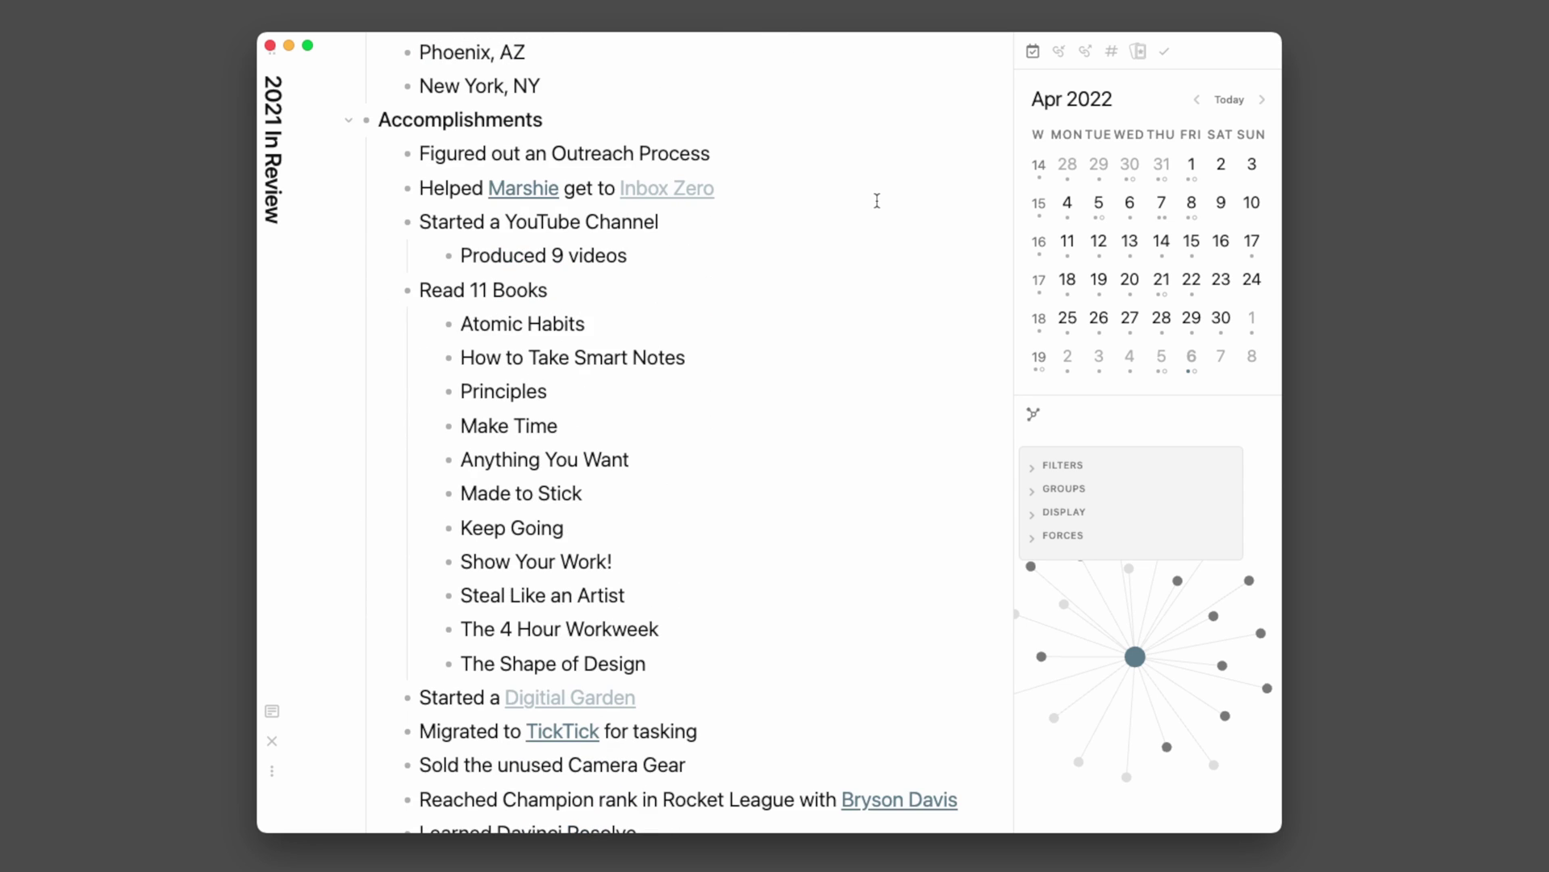
{"action": "scroll", "coordinate": [877, 200], "scroll_direction": "down", "scroll_amount": 4}
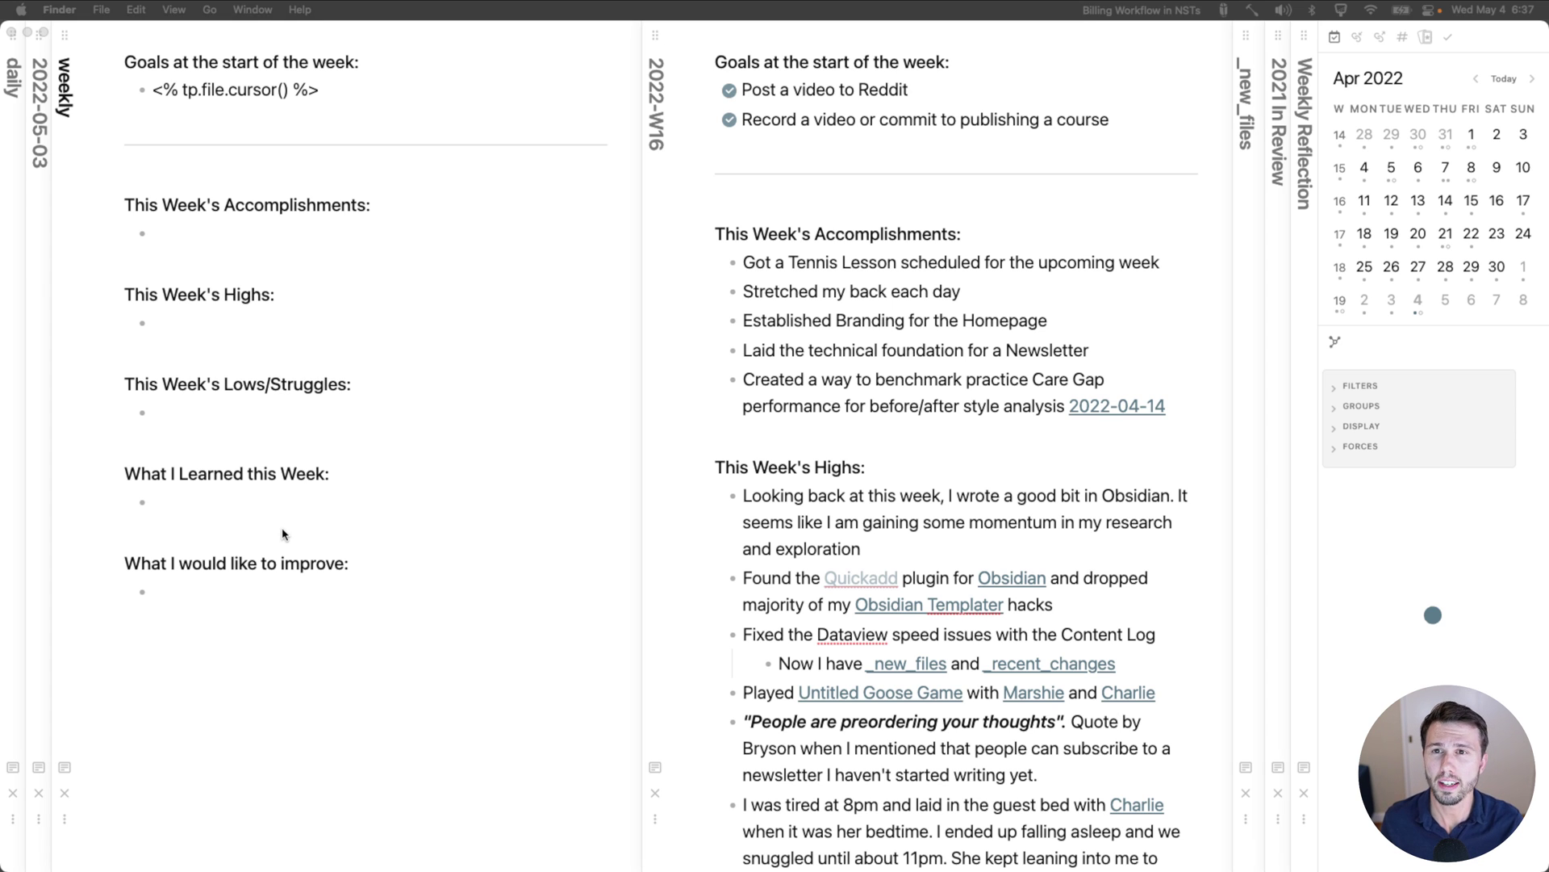
Step: Focus the weekly template, then the 2022-W16 review so week 16 highlights, then bring up the daily template
{"action": "left_click", "coordinate": [282, 91]}
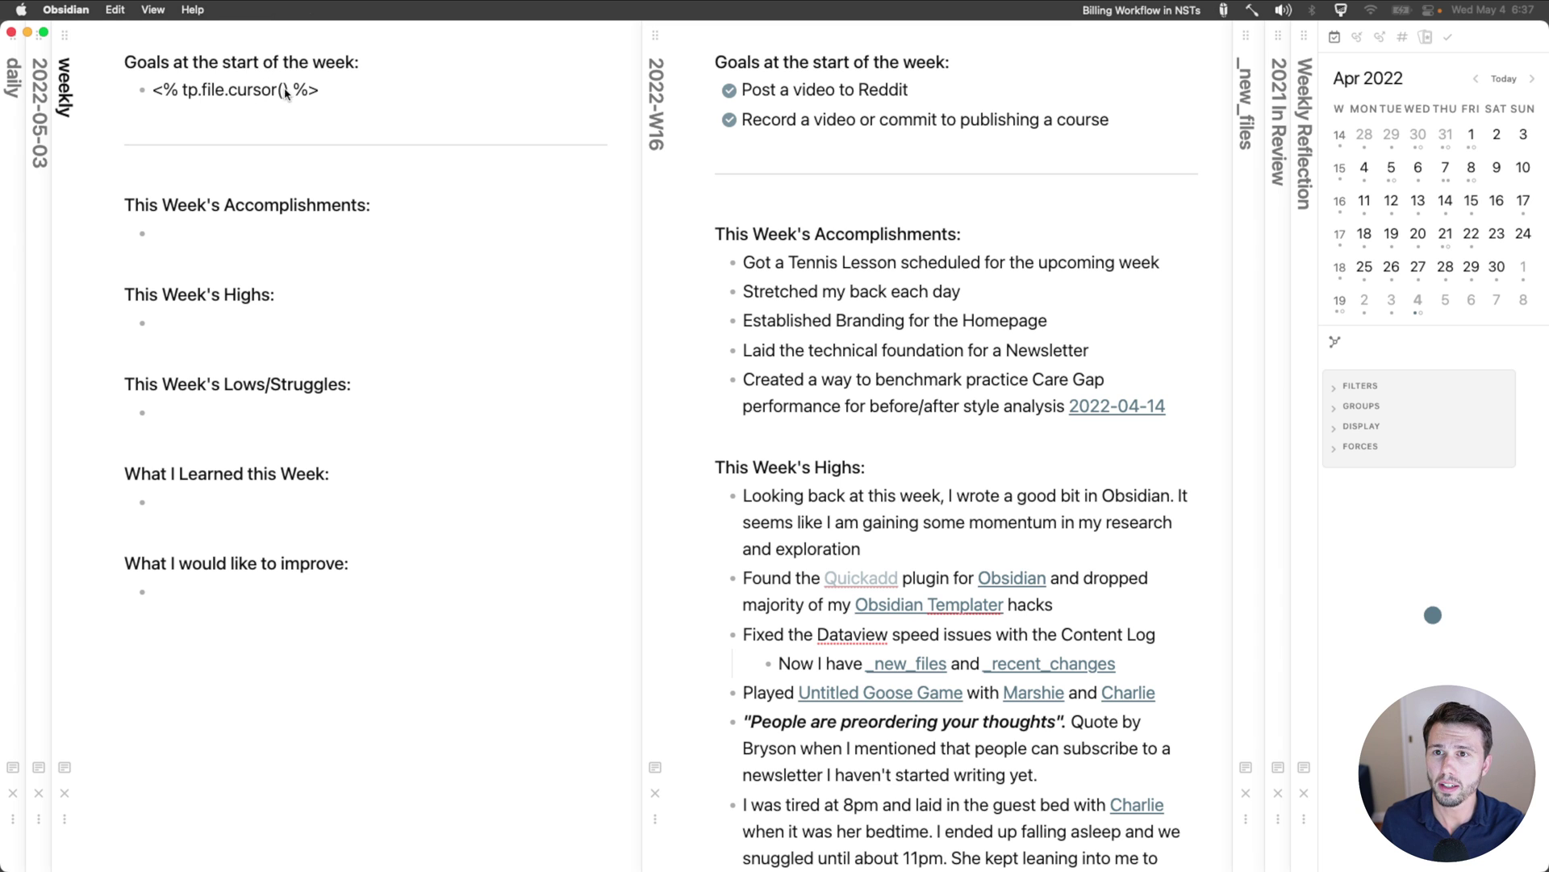
{"action": "left_click", "coordinate": [743, 90]}
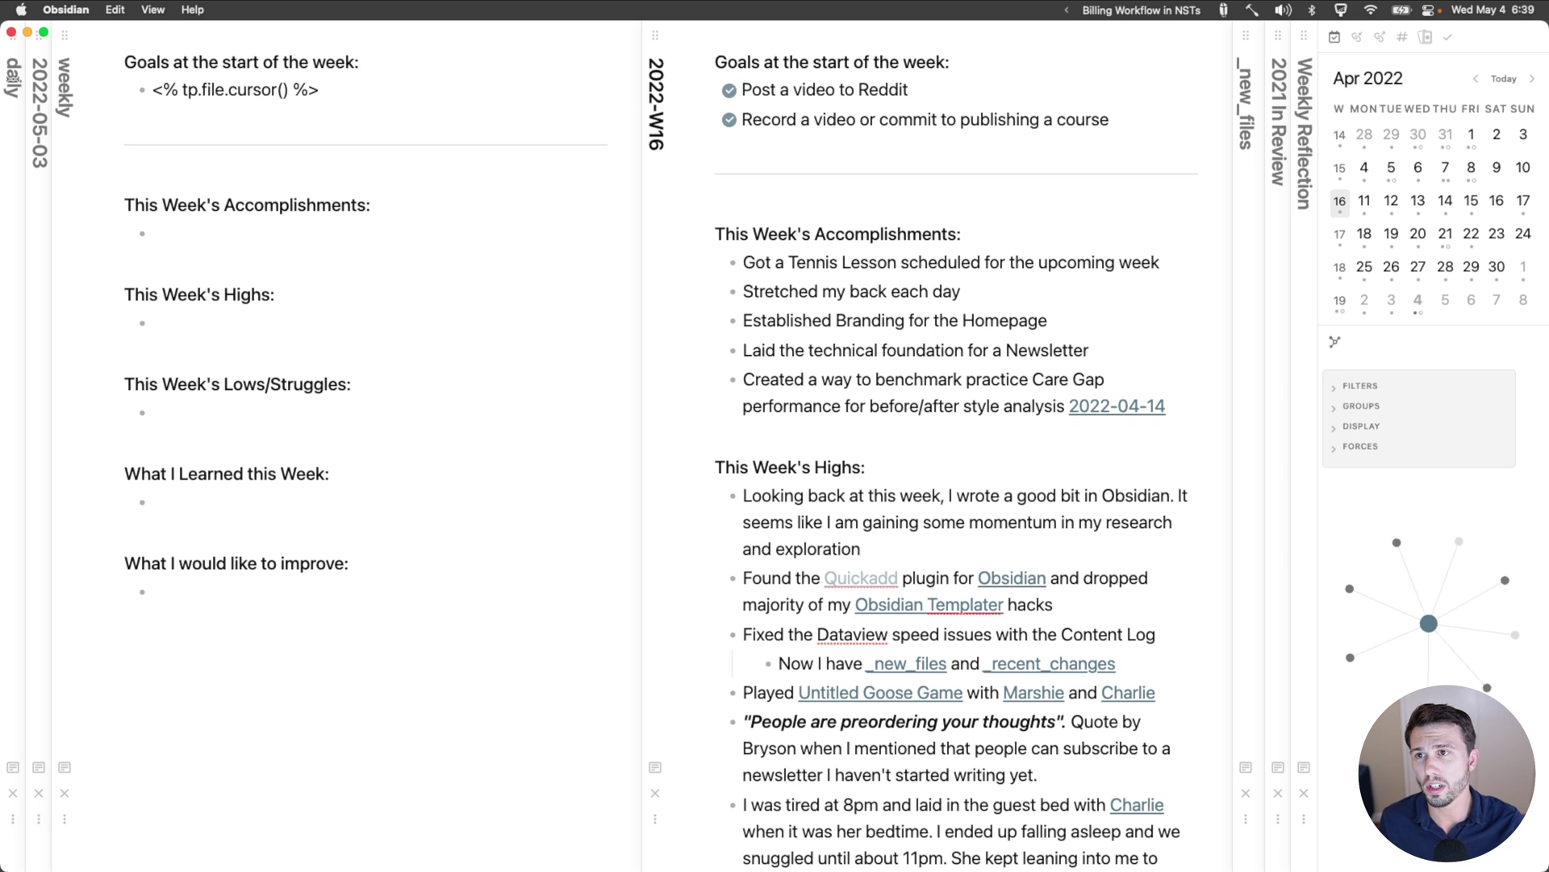
{"action": "left_click", "coordinate": [25, 93]}
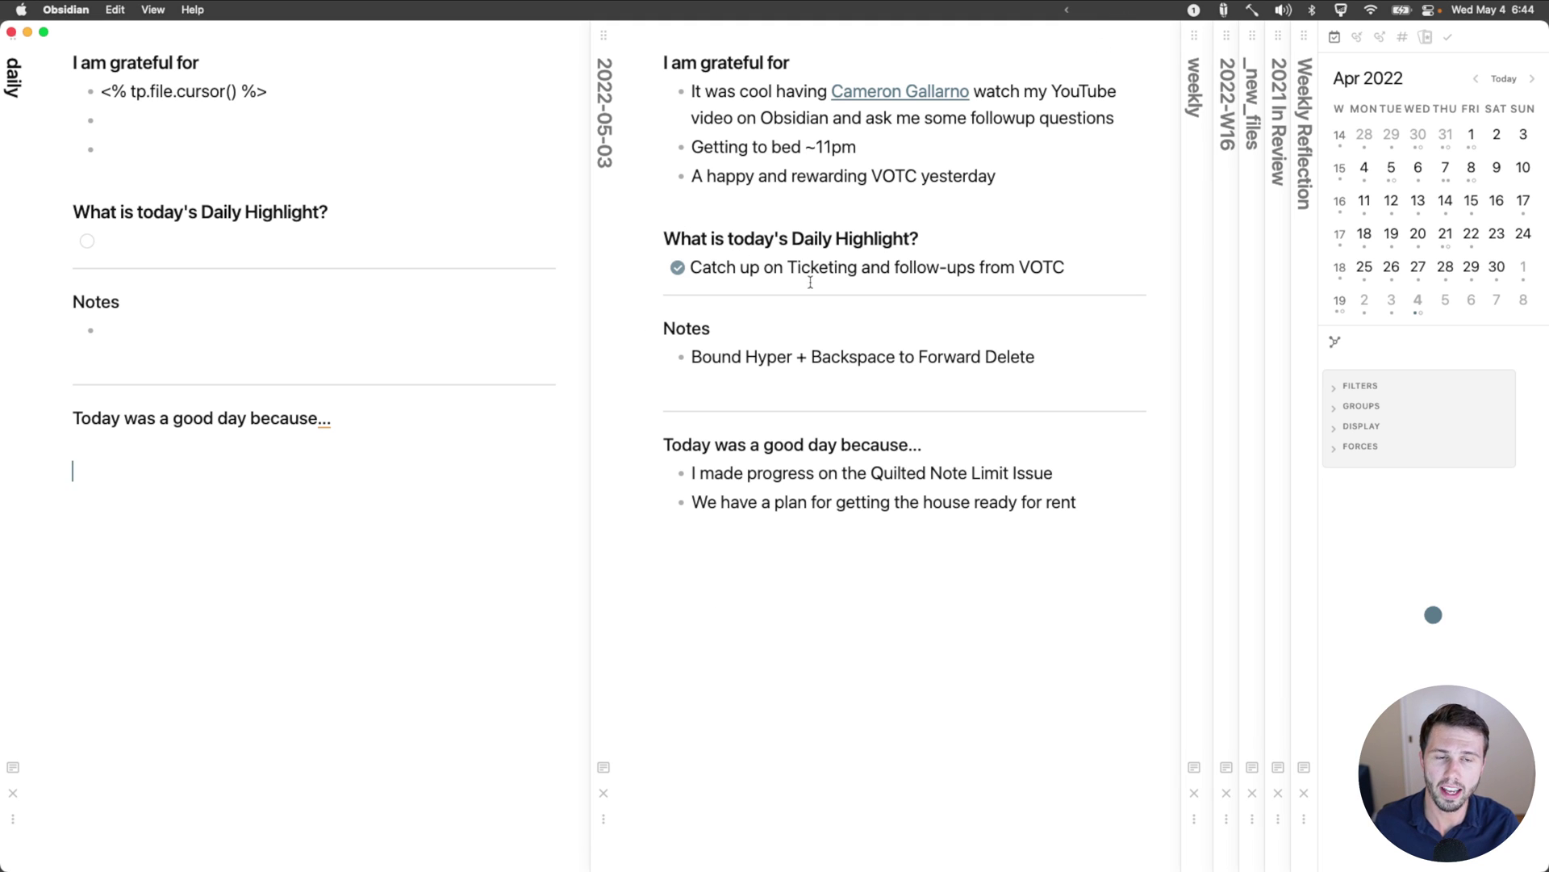
Step: Set the 2022-05-03 Daily Highlight, 'Catch up on Ticketing and follow-ups from VOTC', as One Thing
{"action": "left_click", "coordinate": [773, 267]}
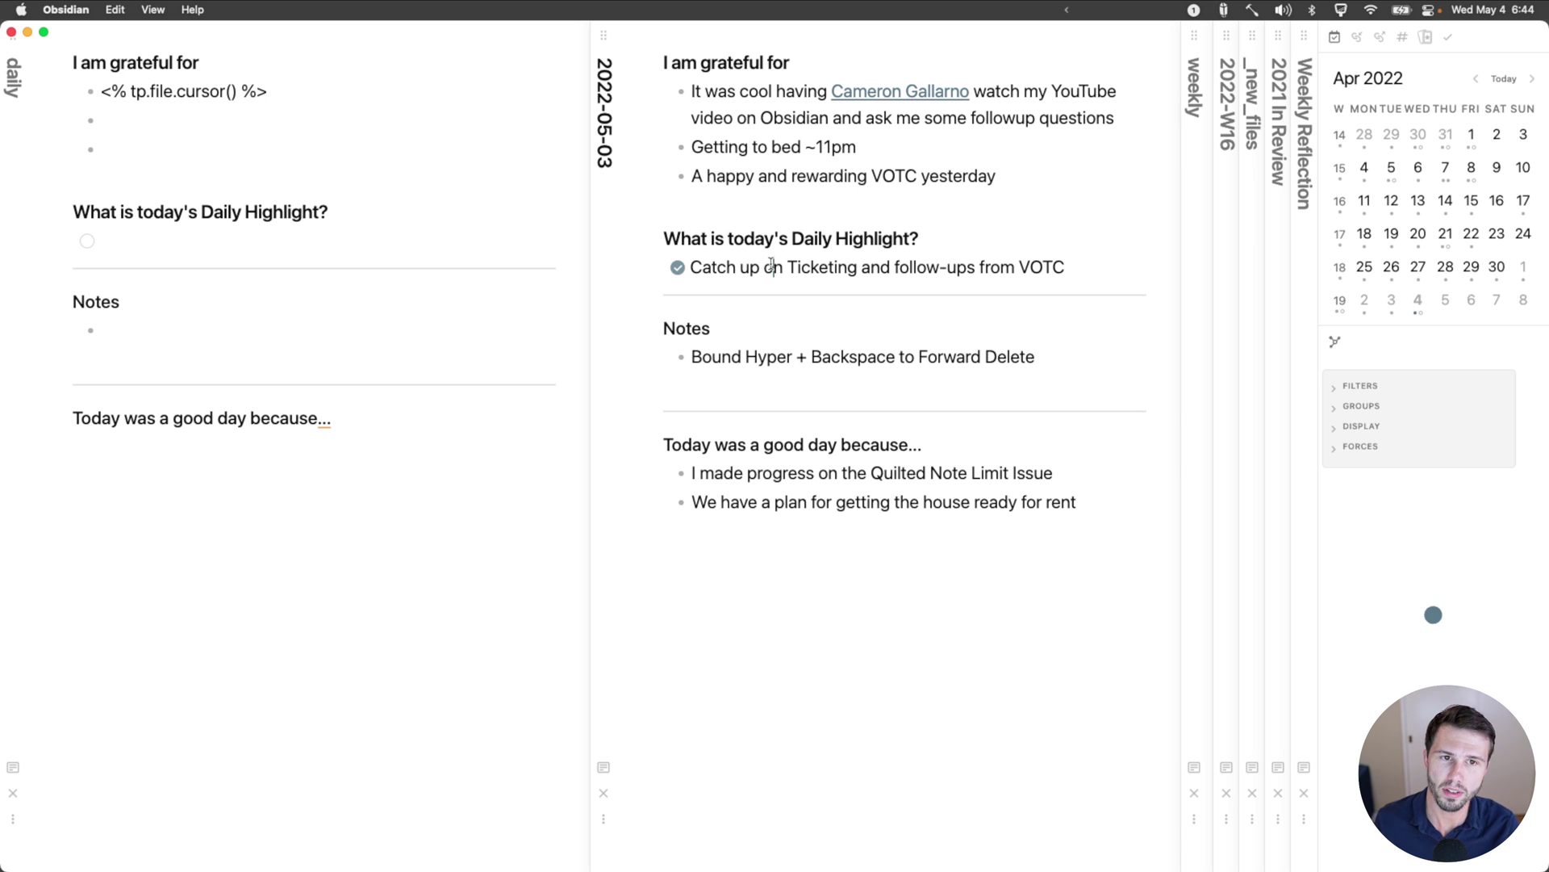
{"action": "left_click", "coordinate": [1066, 268], "text": "shift"}
{"action": "key", "text": "super+c"}
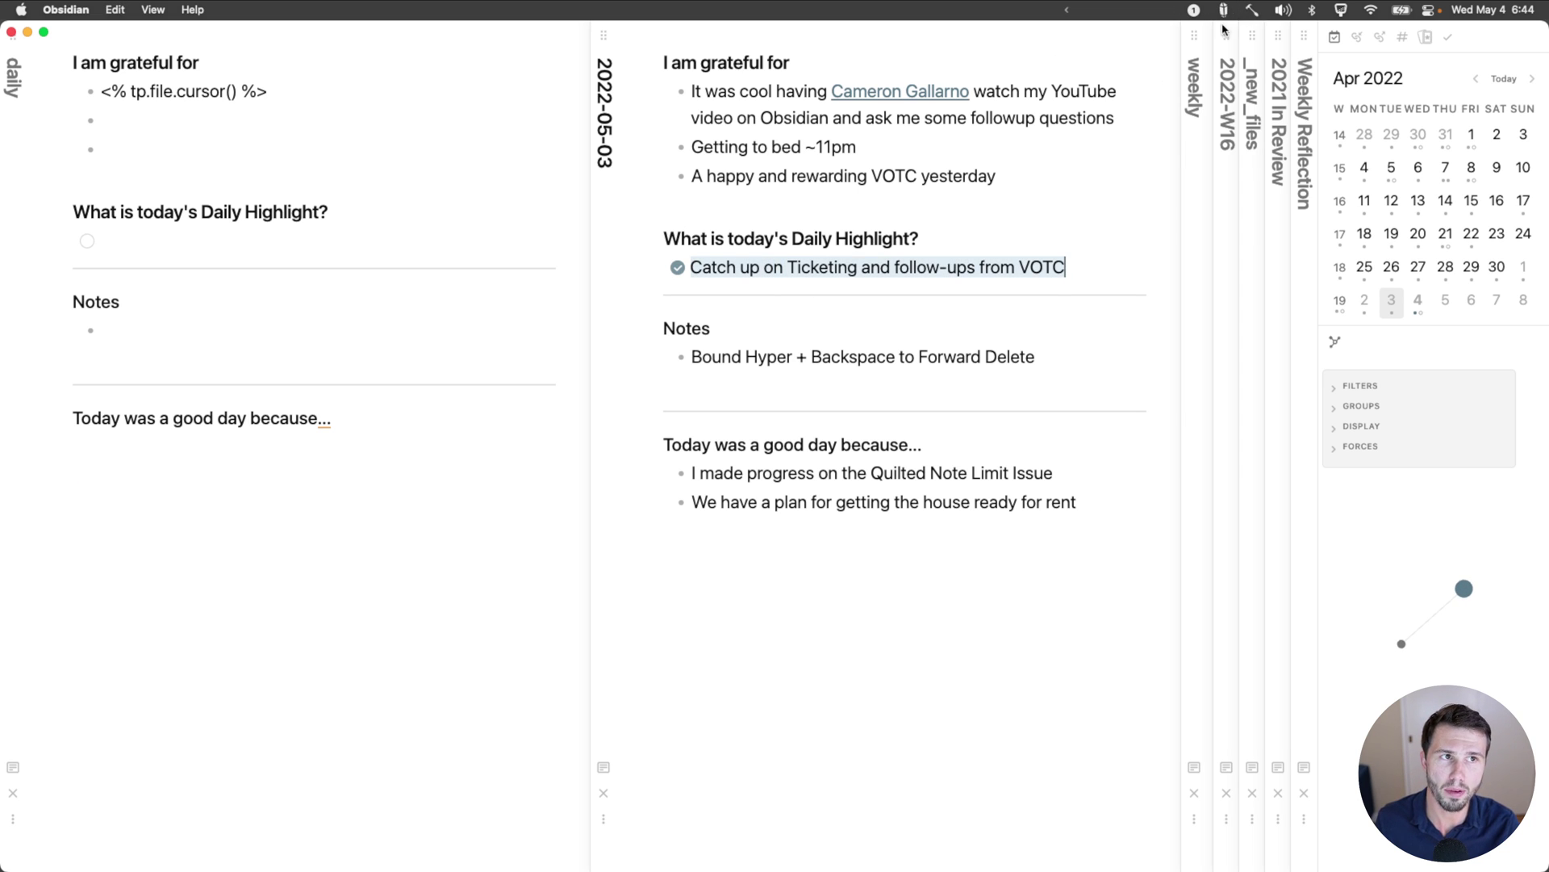
{"action": "left_click", "coordinate": [1194, 9]}
{"action": "key", "text": "super+v"}
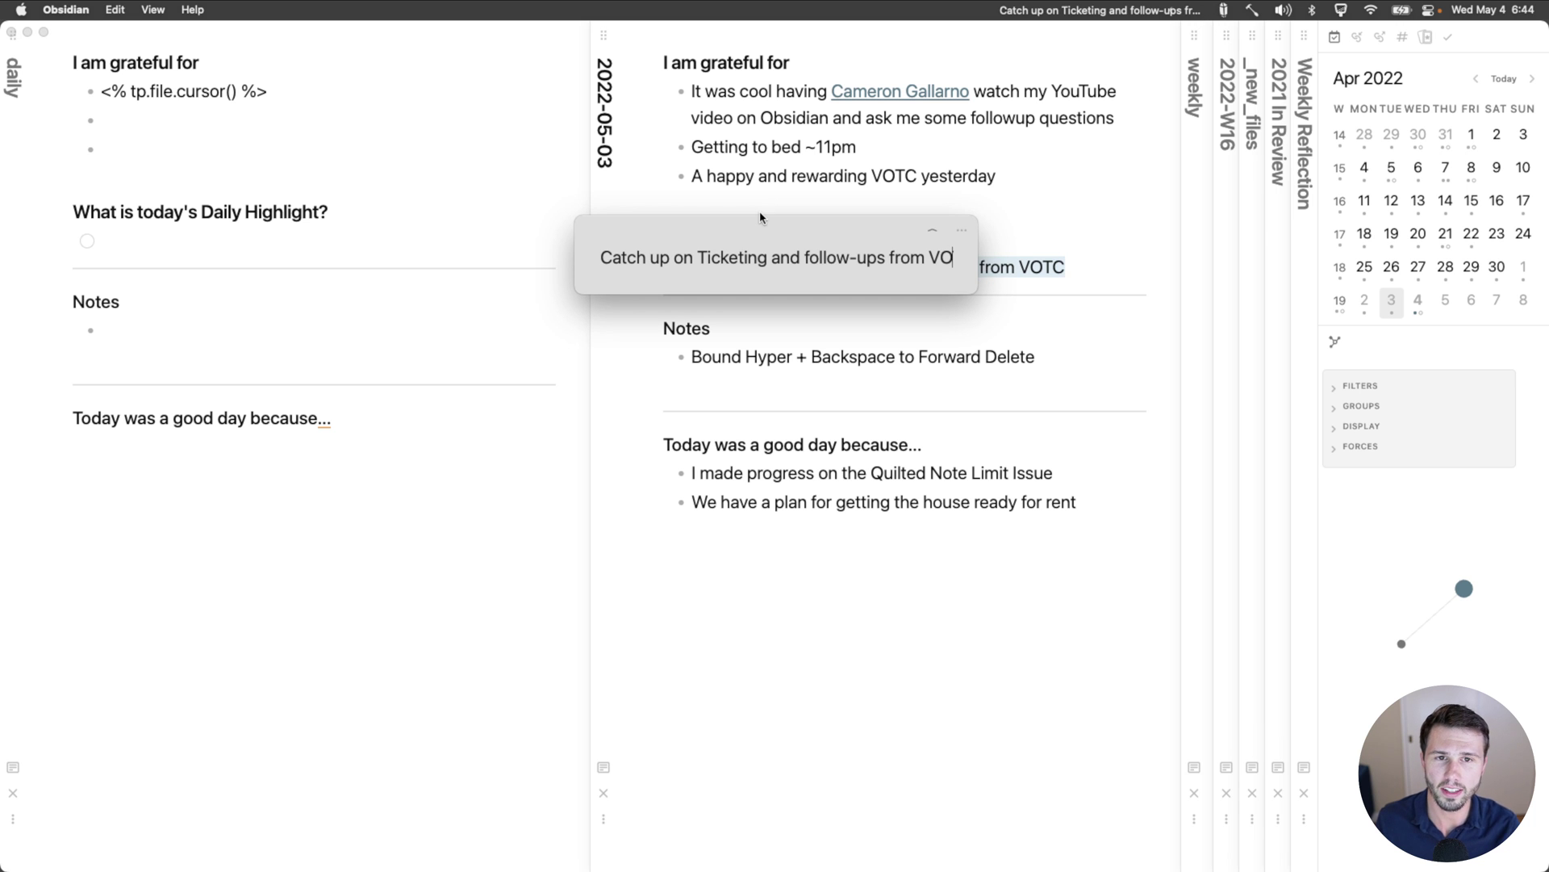
{"action": "key", "text": "Return"}
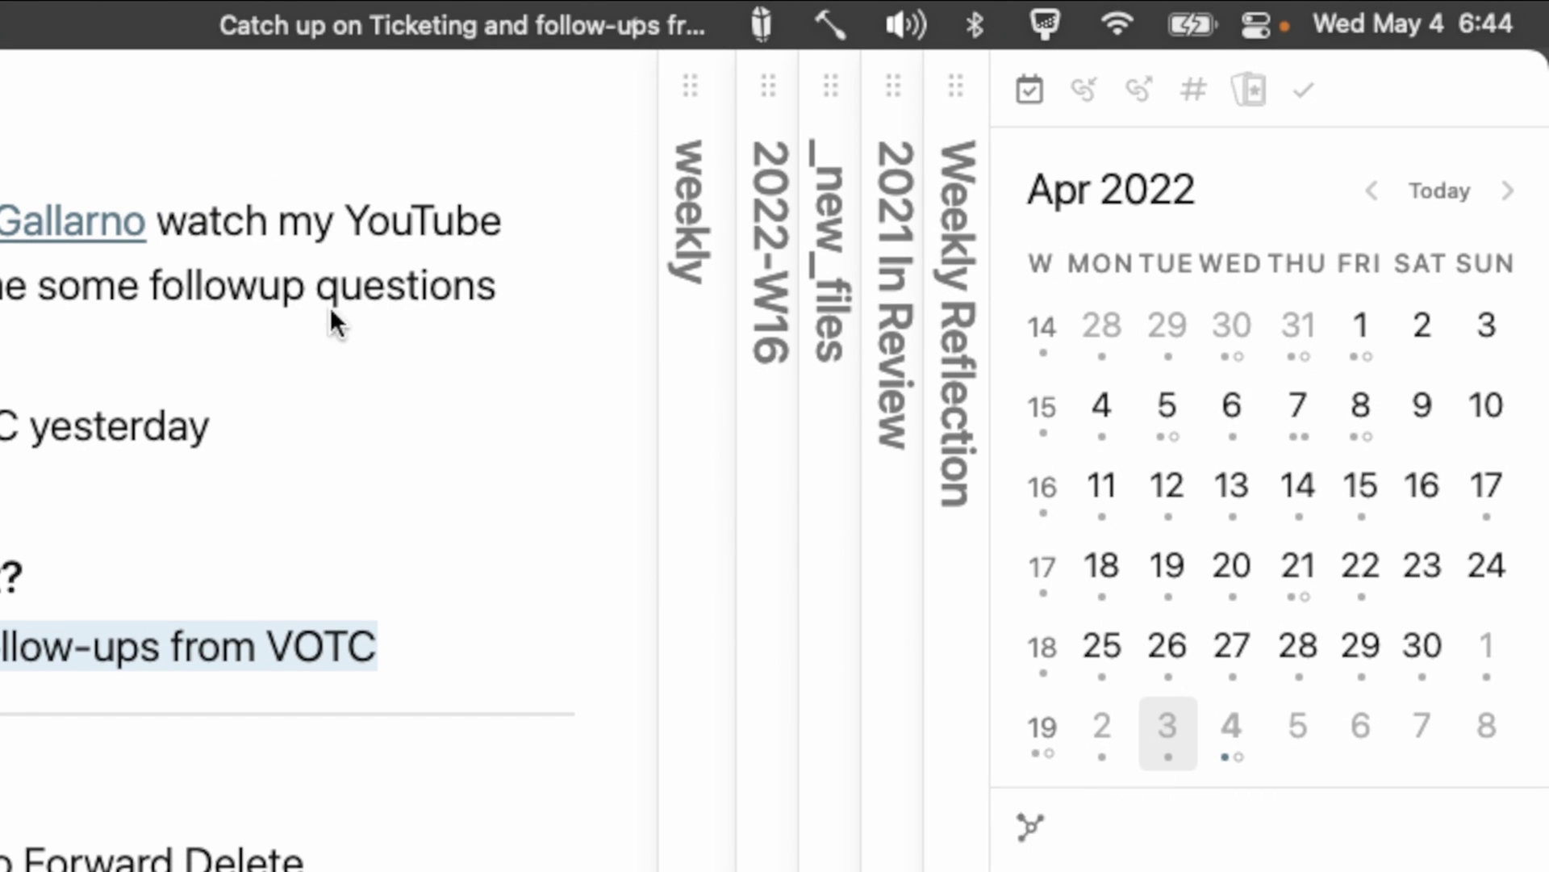
{"action": "key", "text": "Right"}
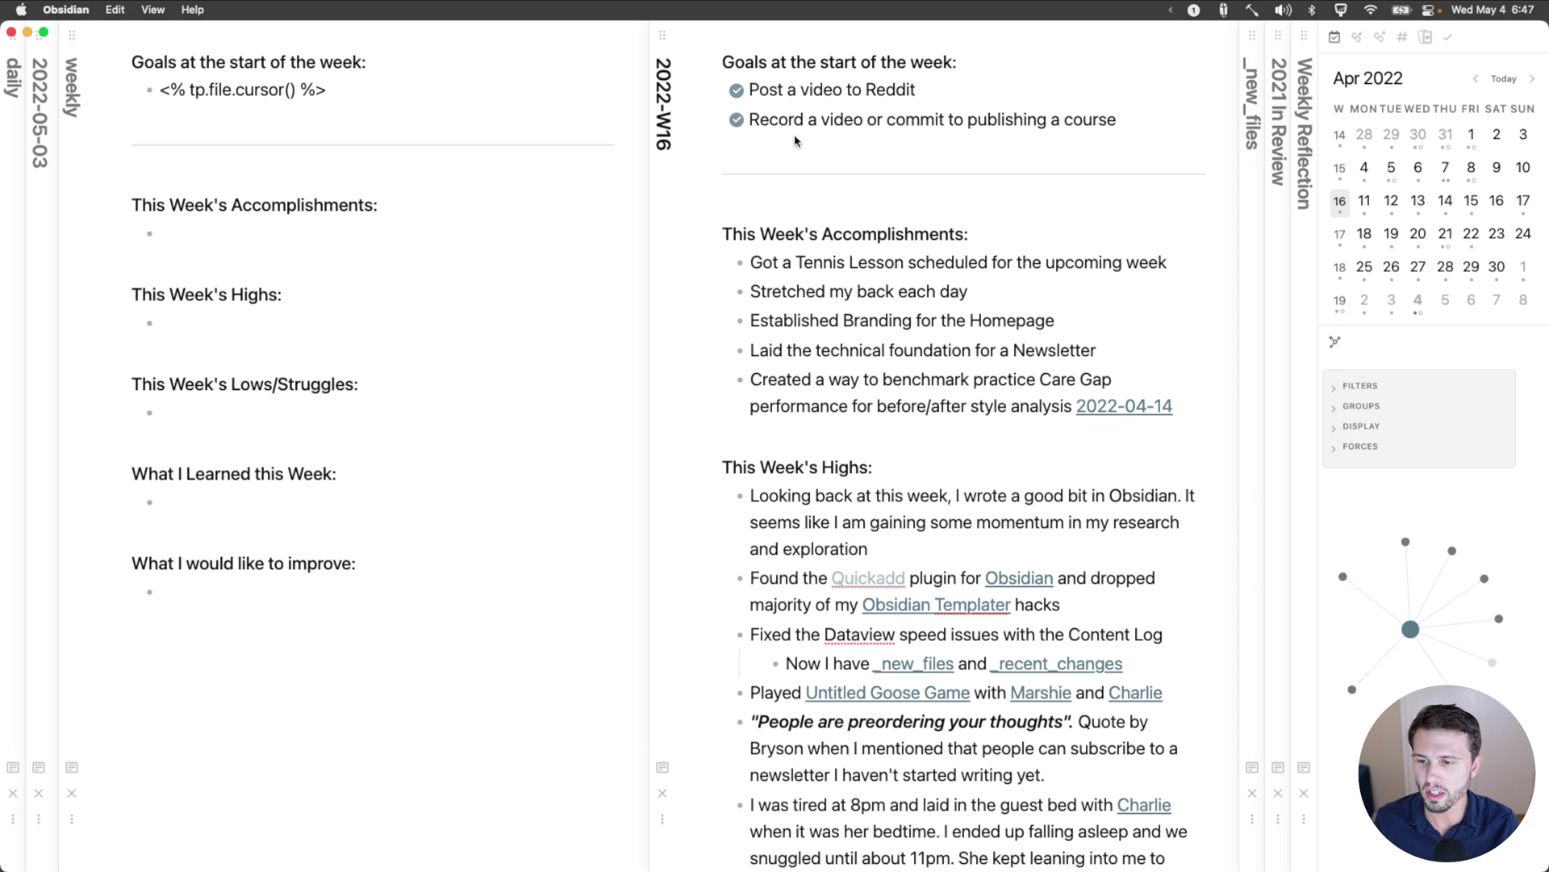
Step: Show the vault's file browser in the left sidebar with Cmd+\
{"action": "key", "text": "super+backslash"}
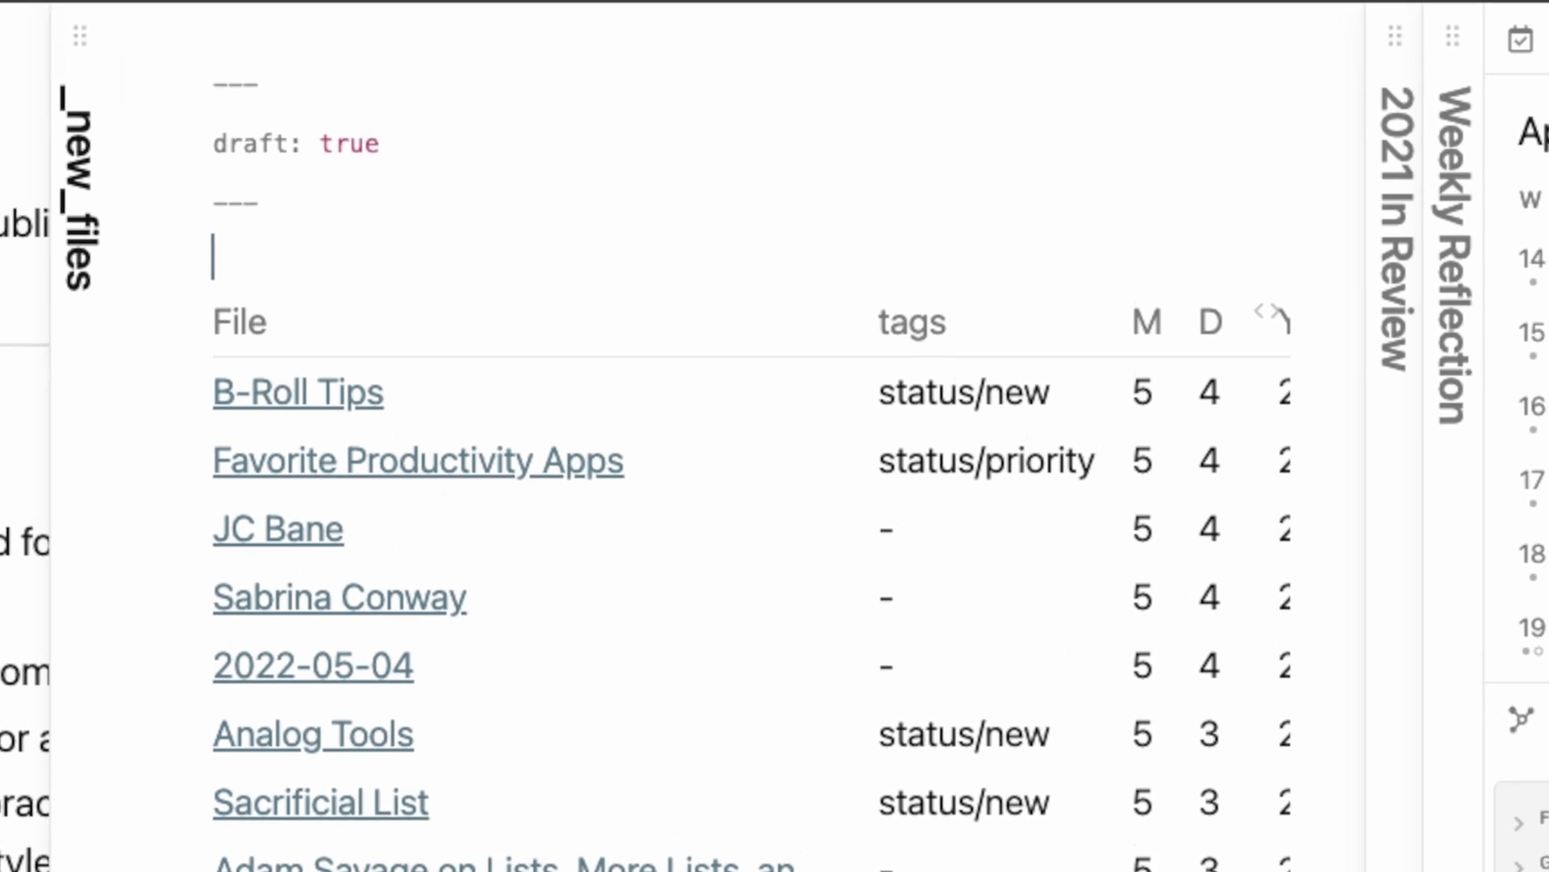
Step: Render the _new_files dataview query as a results table and expand the weekly template pane
{"action": "key", "text": "Down"}
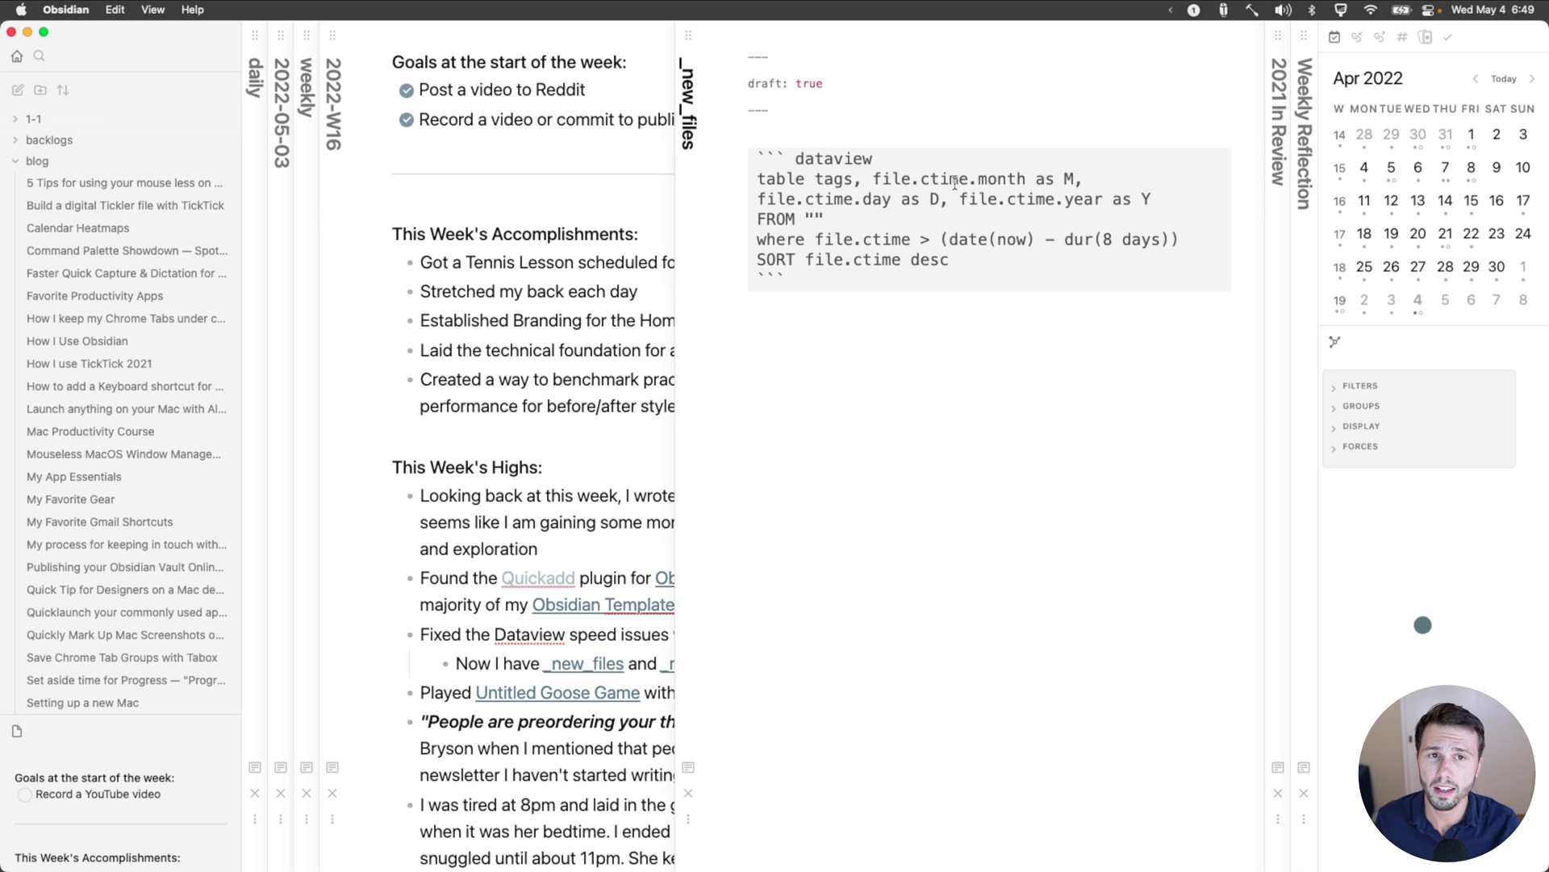
{"action": "left_click", "coordinate": [820, 137]}
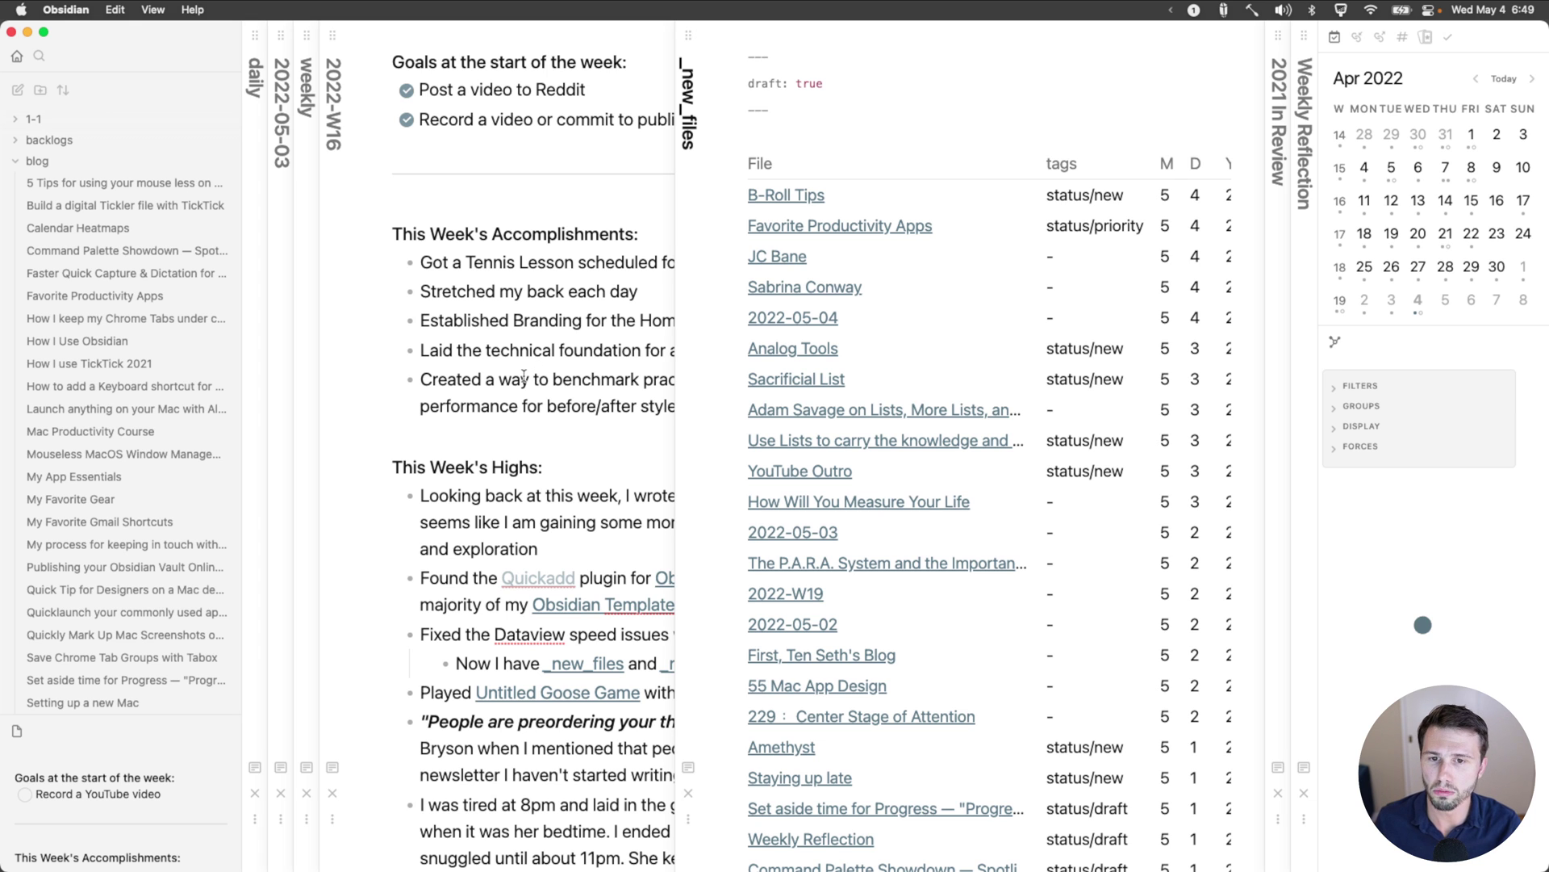
{"action": "scroll", "coordinate": [507, 401], "scroll_direction": "down", "scroll_amount": 1}
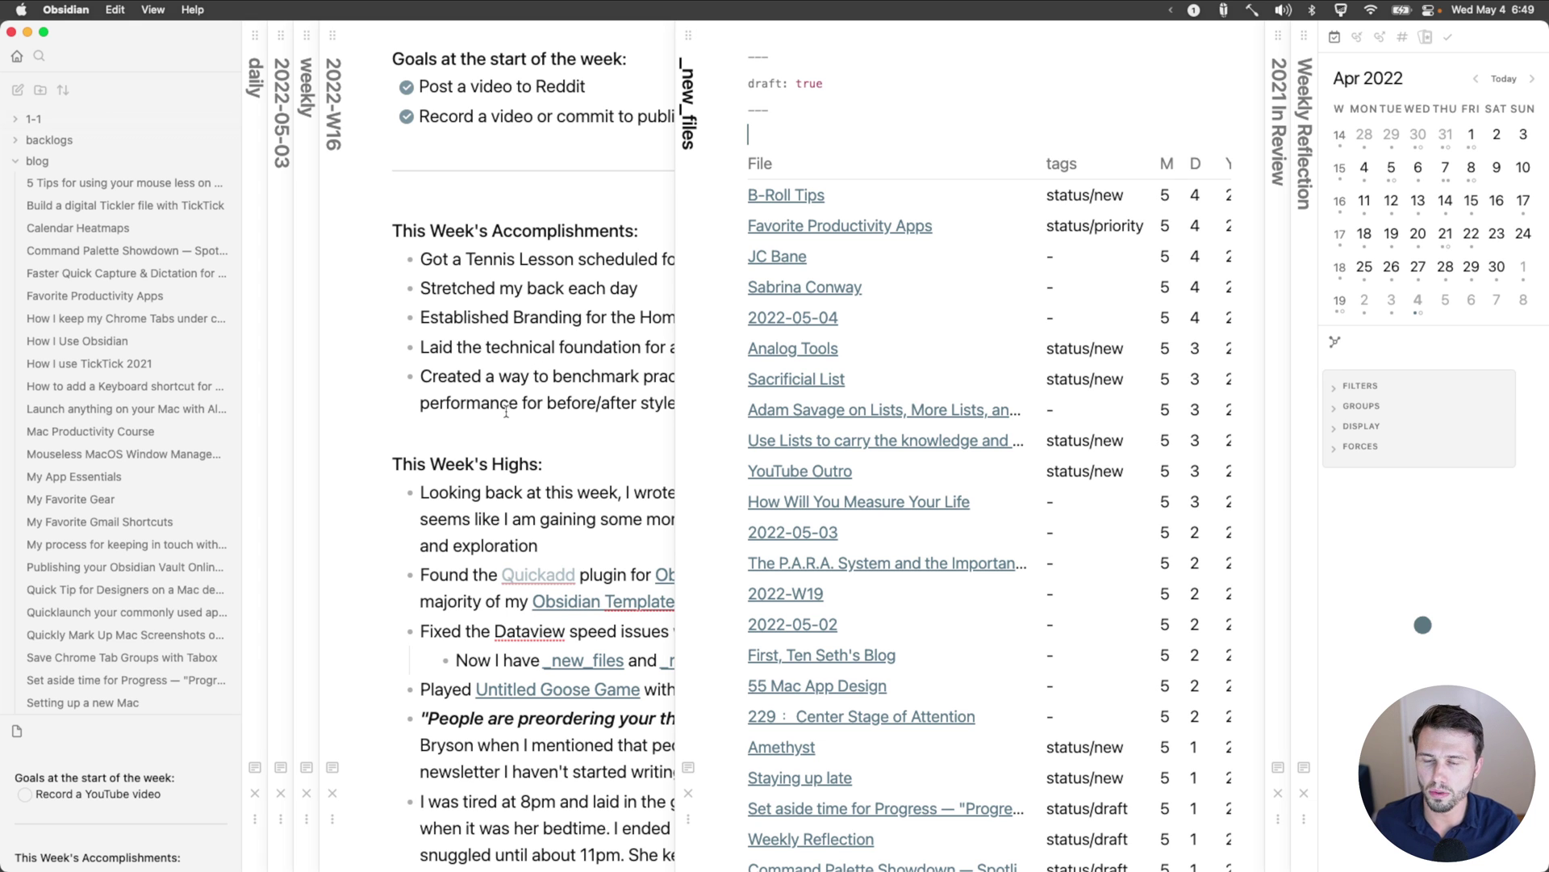
{"action": "left_click", "coordinate": [307, 99]}
Step: Read down through the 2022-W16 weekly reflection note
{"action": "left_click", "coordinate": [982, 296]}
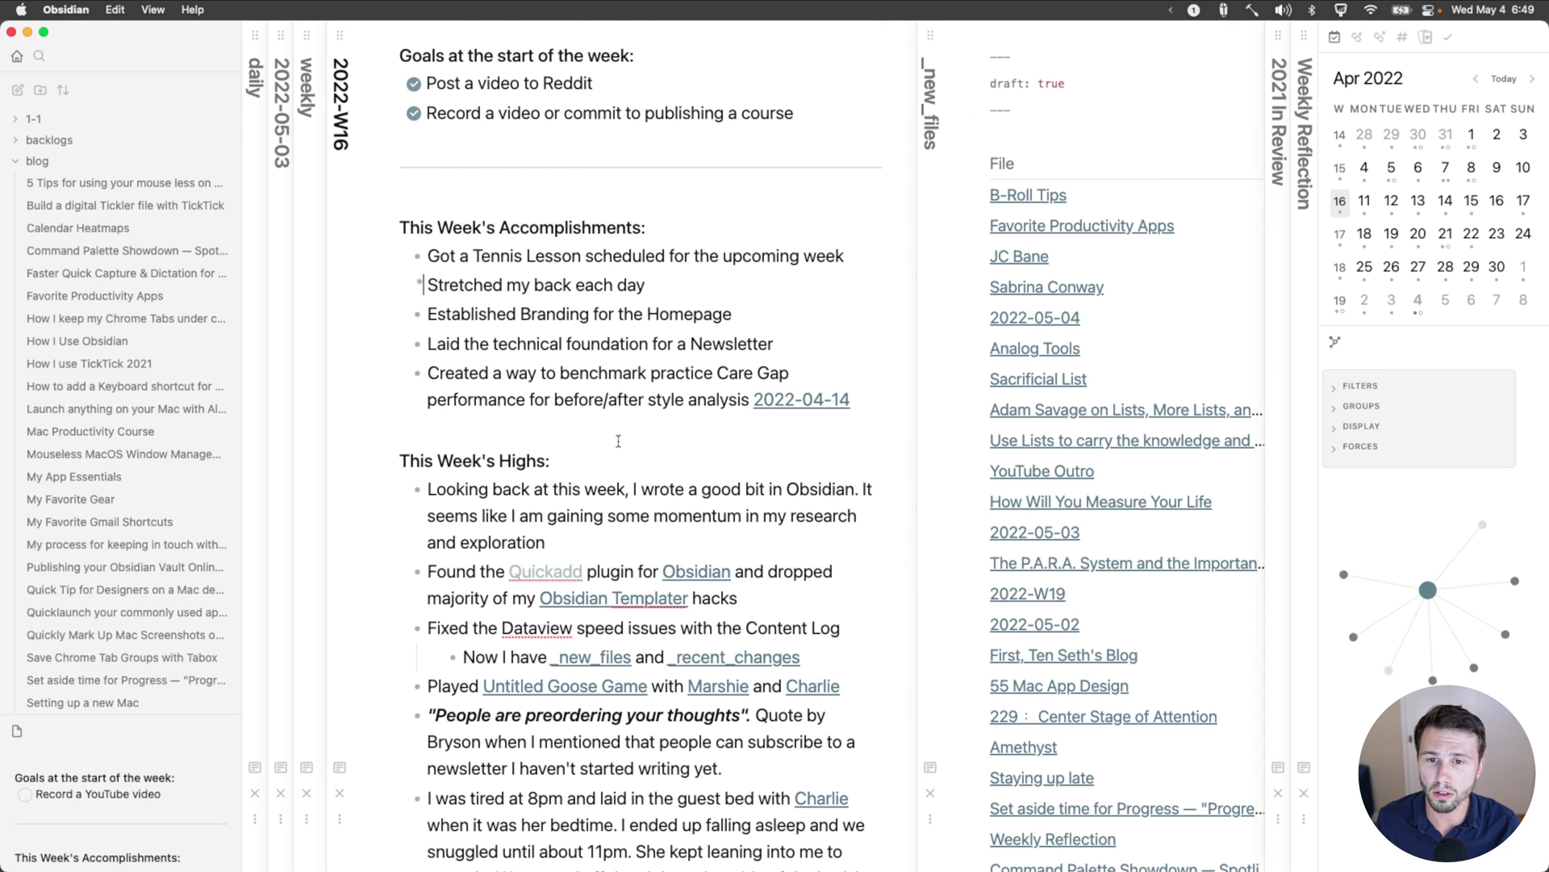
{"action": "scroll", "coordinate": [618, 442], "scroll_direction": "down", "scroll_amount": 2}
{"action": "scroll", "coordinate": [618, 441], "scroll_direction": "down", "scroll_amount": 4}
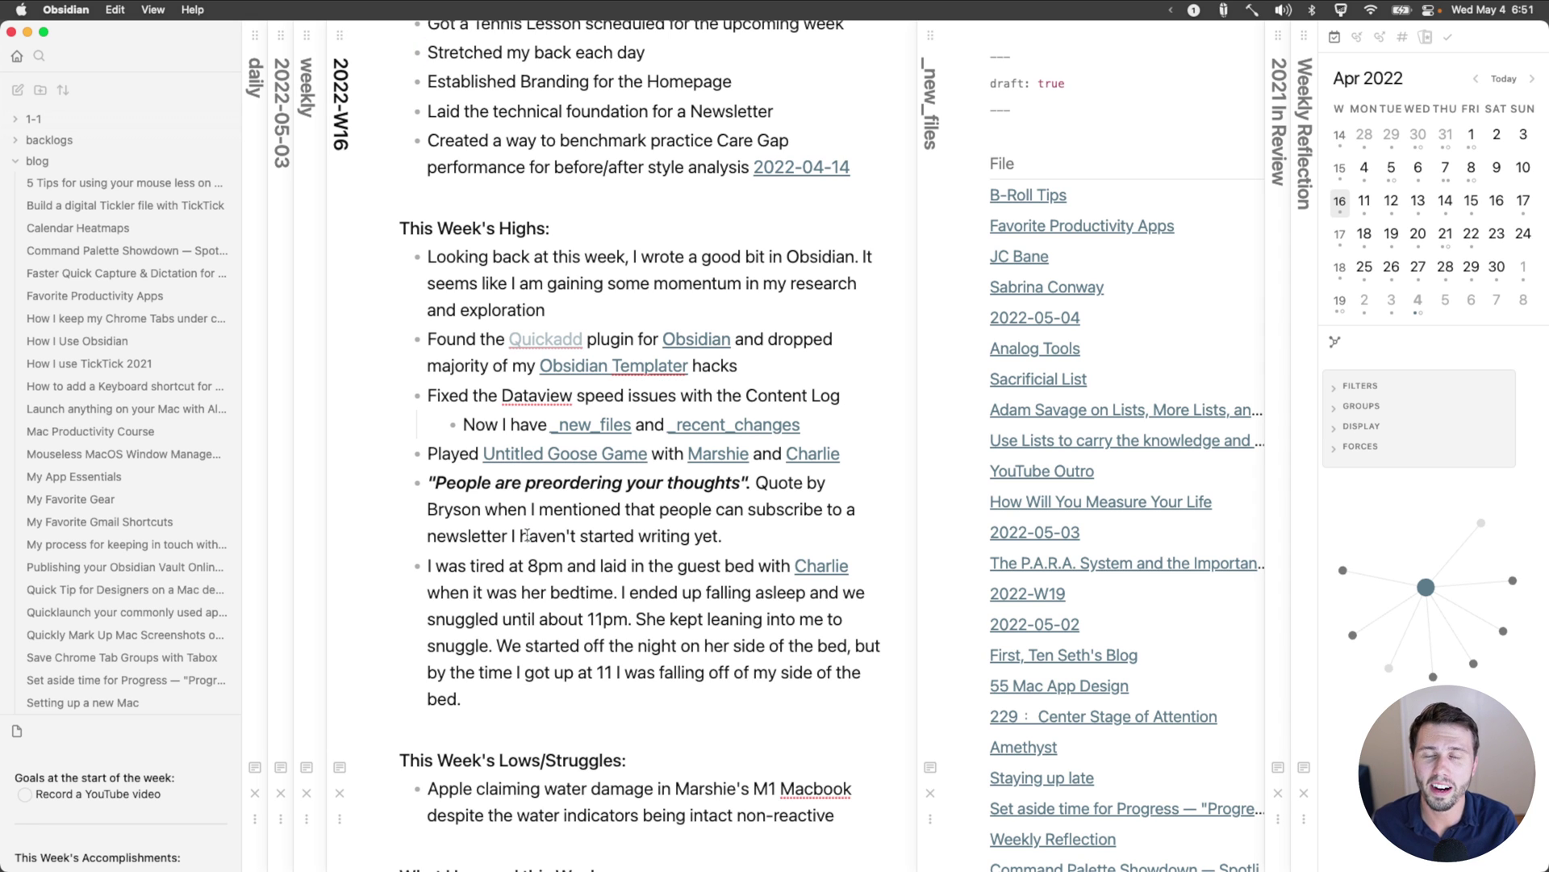
Step: Check the Weekly Note Review task in Akiflow, then bring 2021 In Review fully into view
{"action": "key", "text": "super+Tab"}
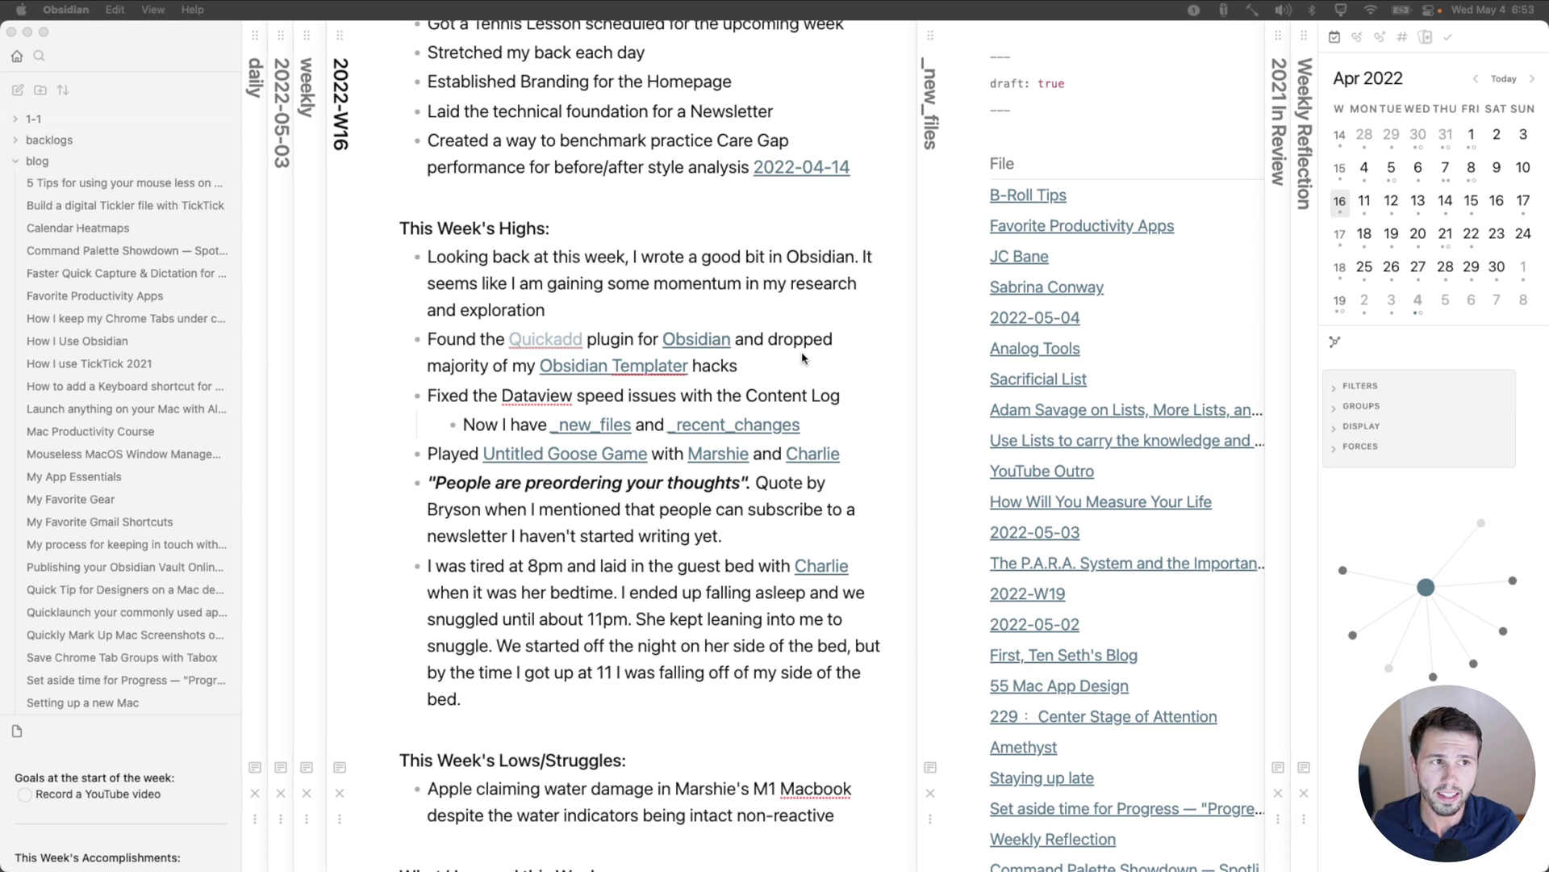
{"action": "left_click", "coordinate": [1275, 143]}
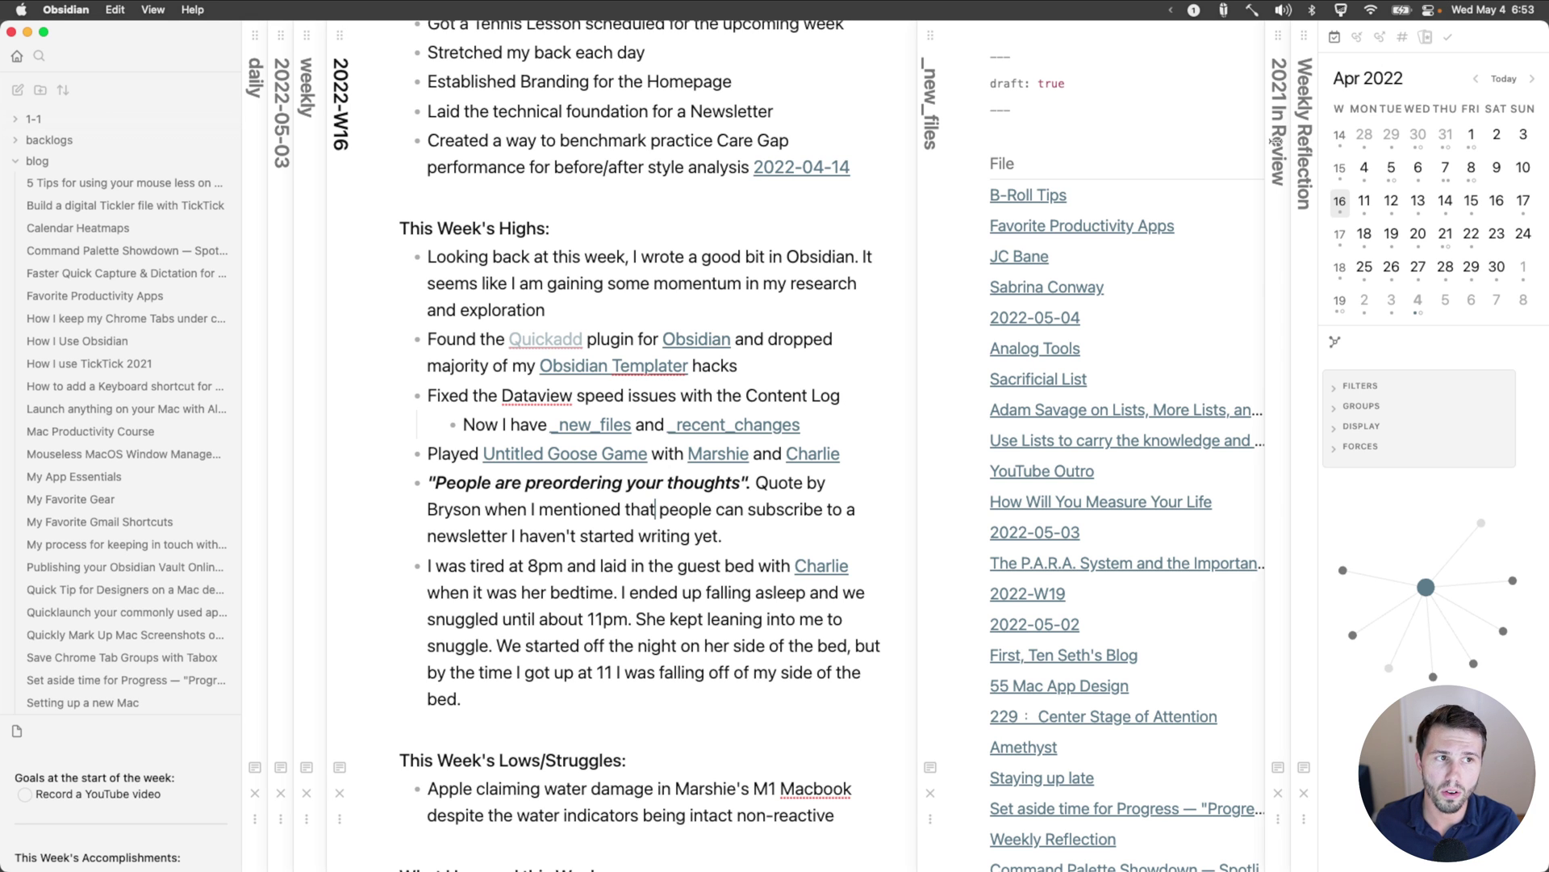
{"action": "left_click", "coordinate": [1275, 142]}
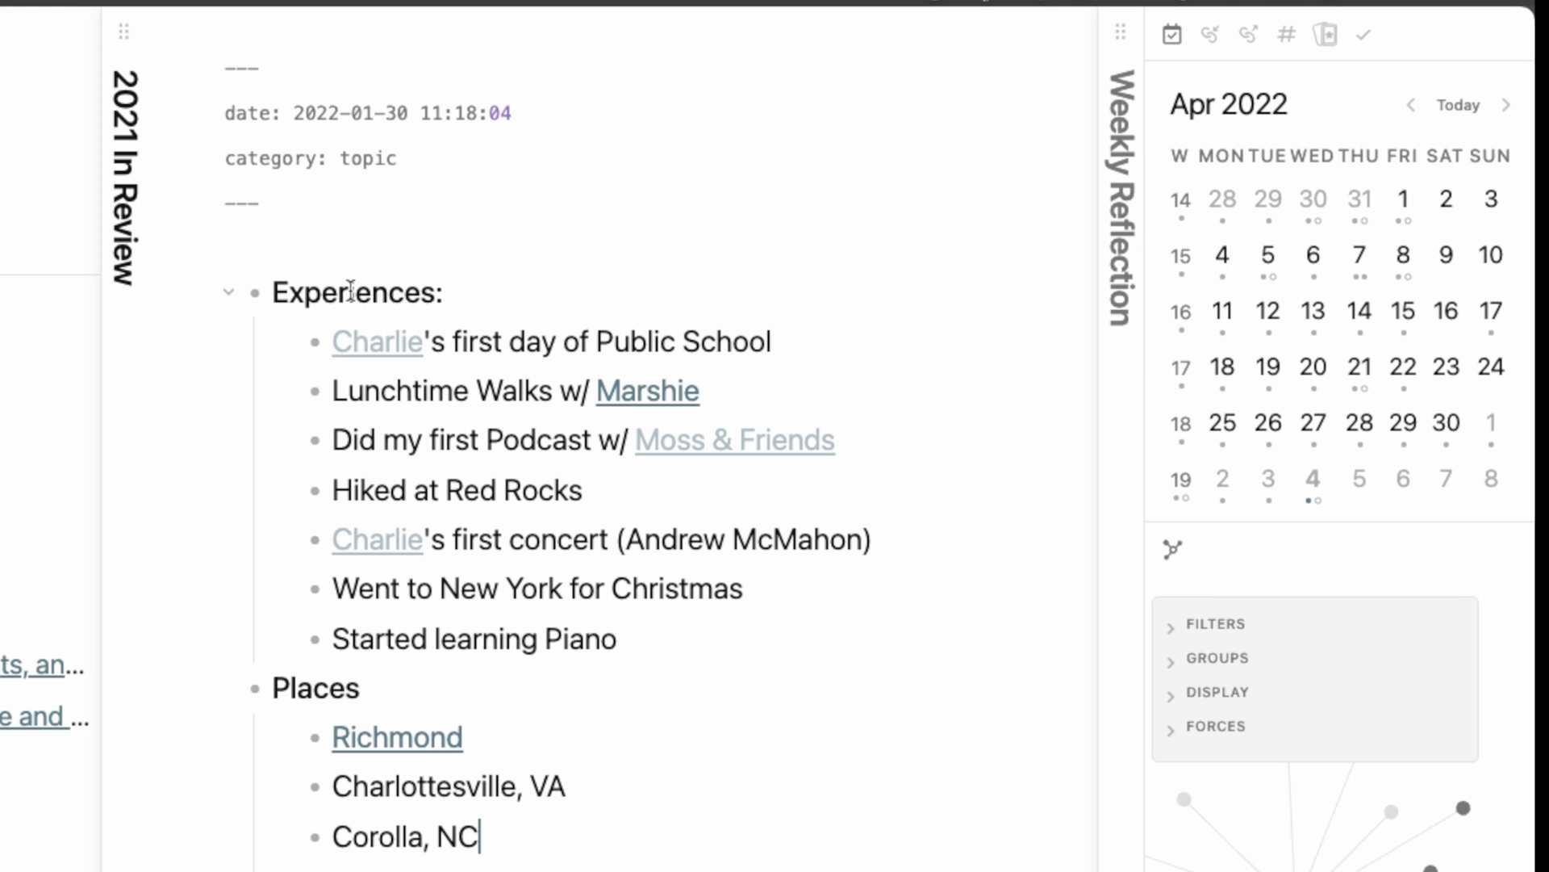
{"action": "scroll", "coordinate": [306, 686], "scroll_direction": "down", "scroll_amount": 5}
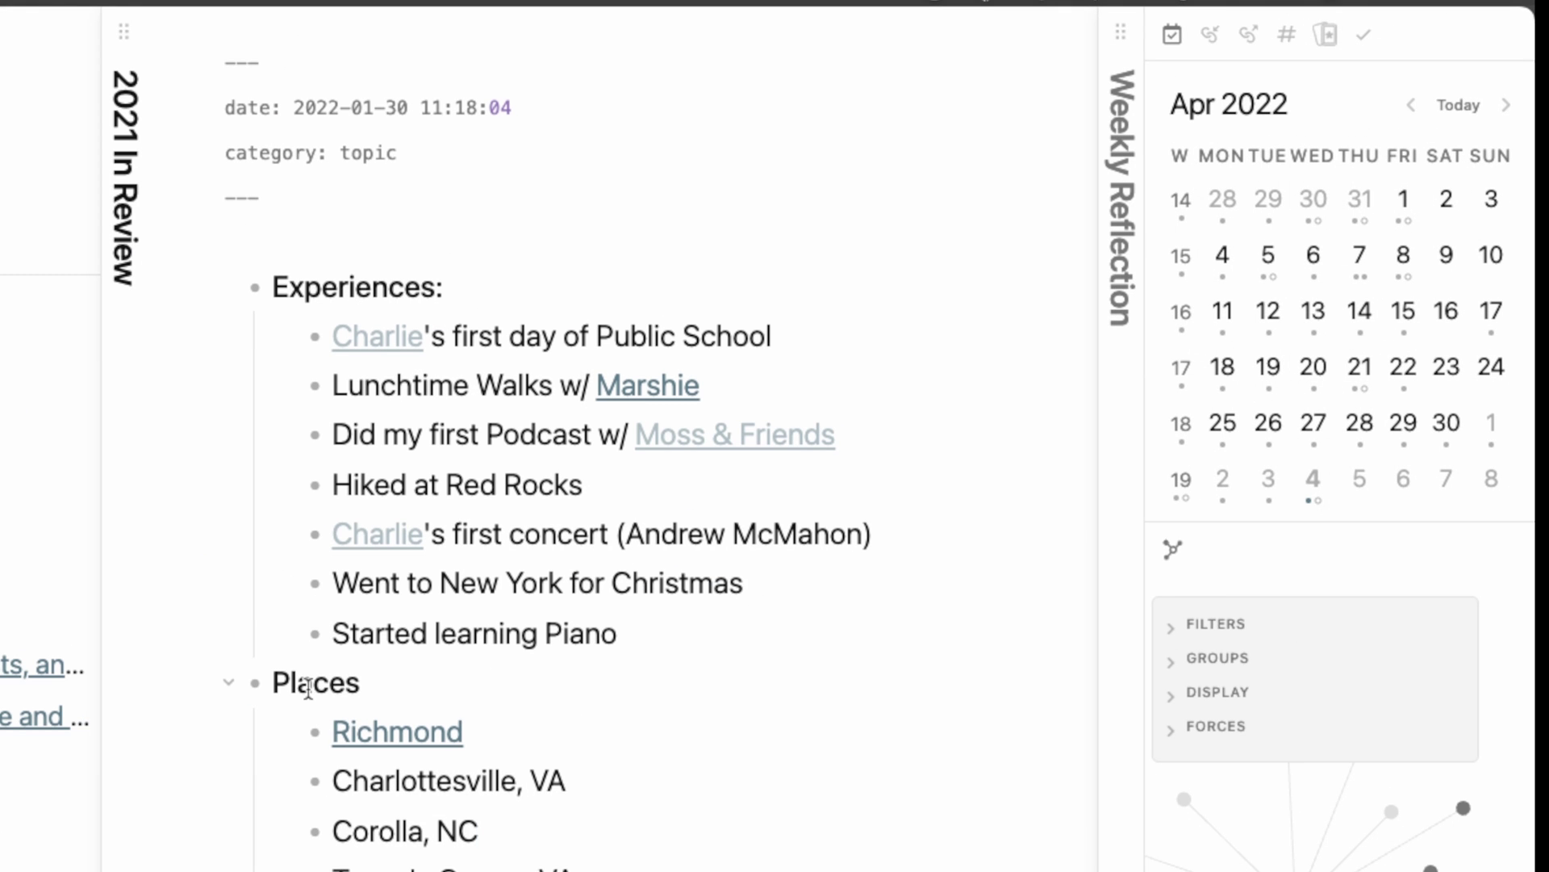
{"action": "scroll", "coordinate": [311, 661], "scroll_direction": "down", "scroll_amount": 6}
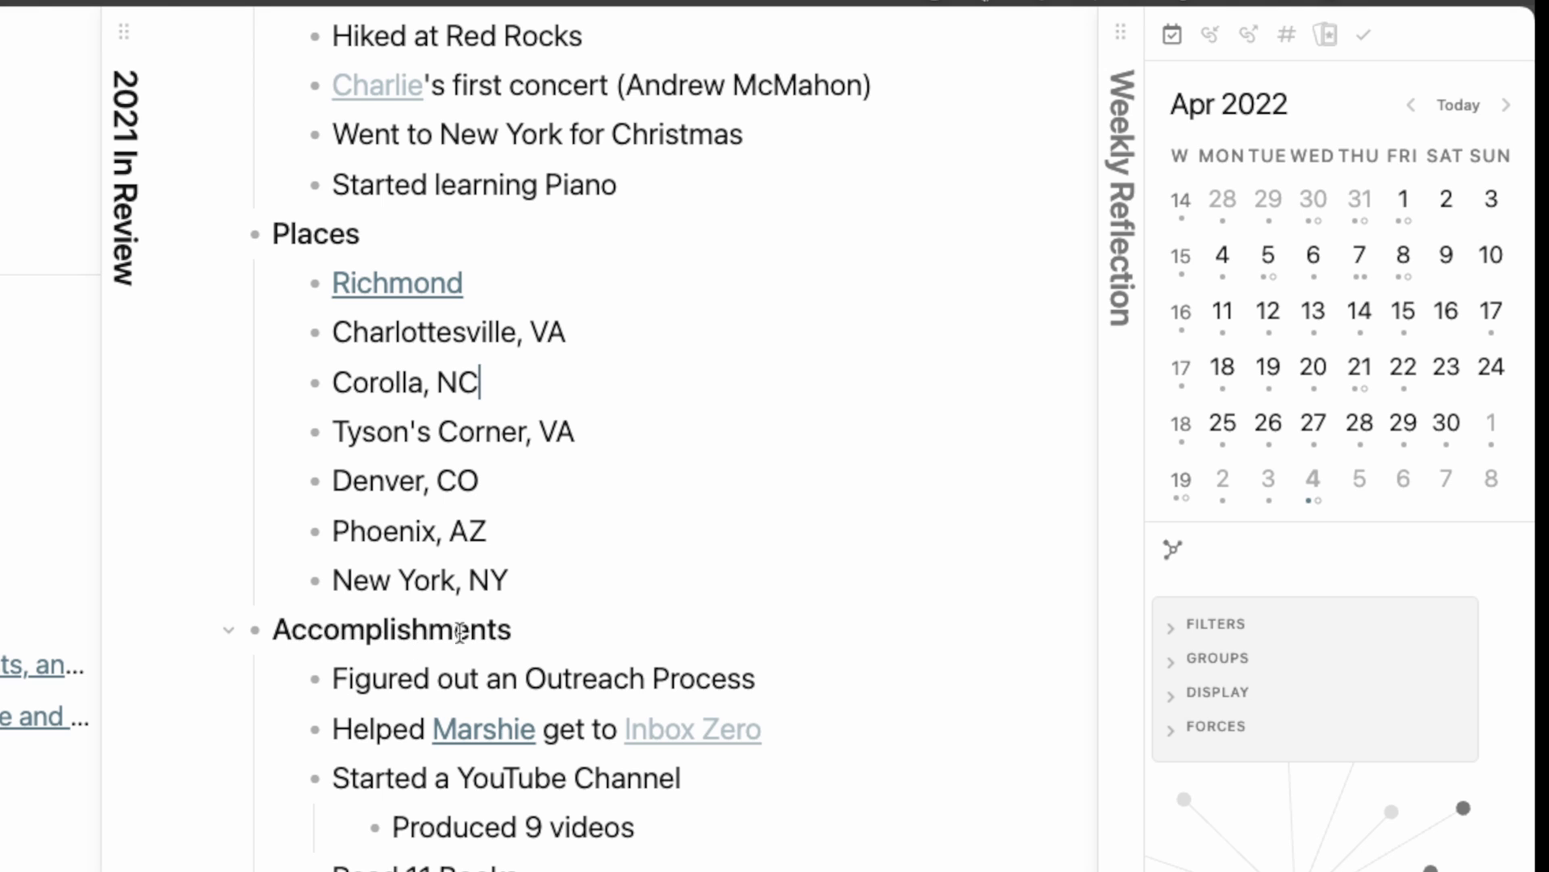
{"action": "scroll", "coordinate": [454, 637], "scroll_direction": "down", "scroll_amount": 20}
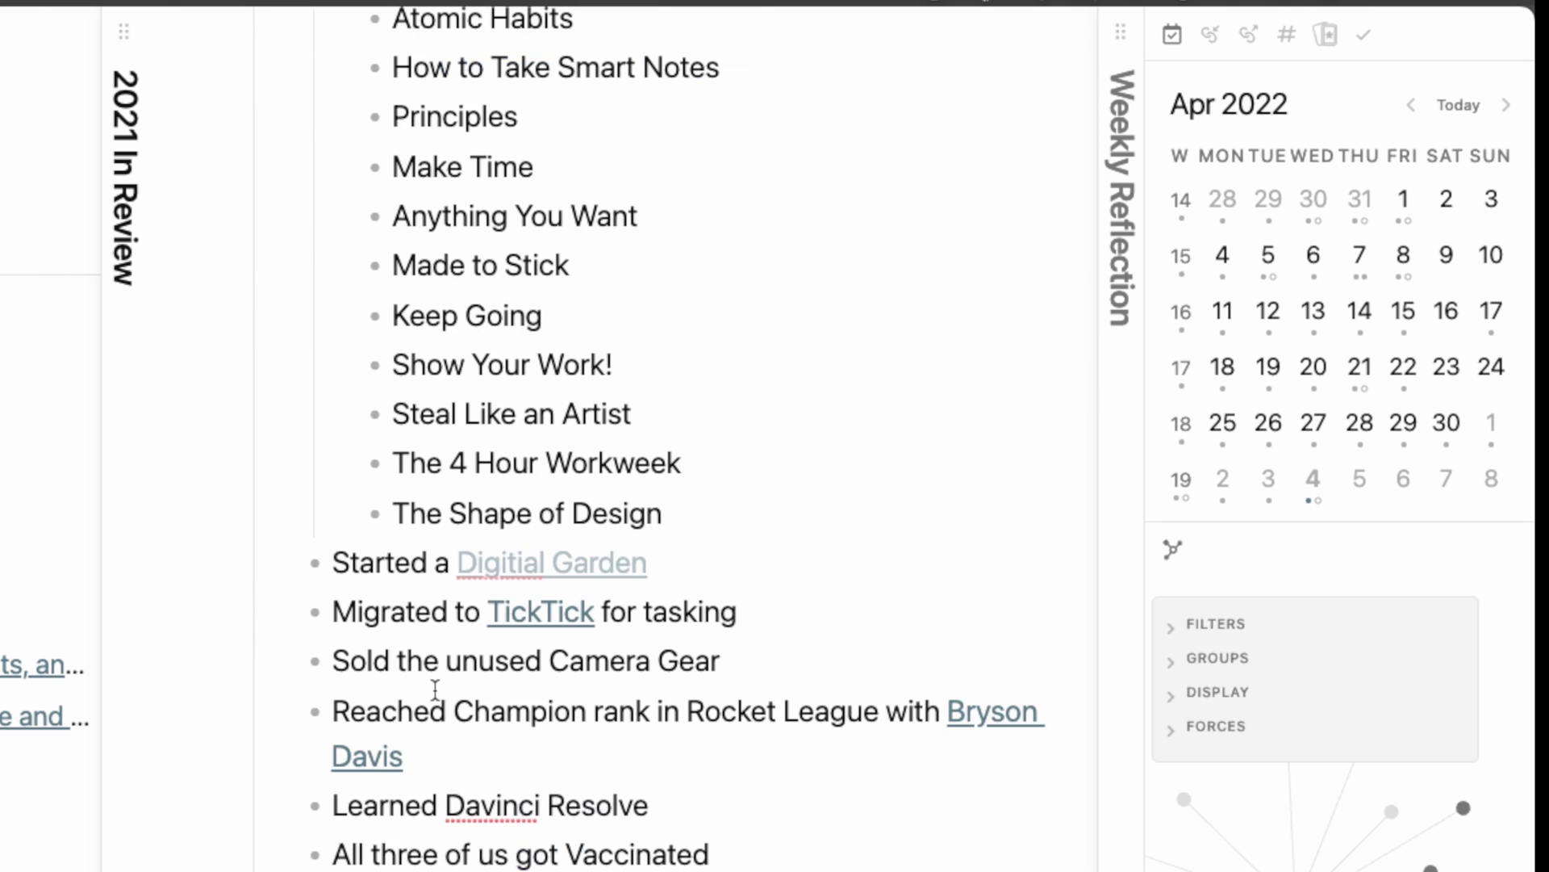
{"action": "scroll", "coordinate": [337, 858], "scroll_direction": "down", "scroll_amount": 4}
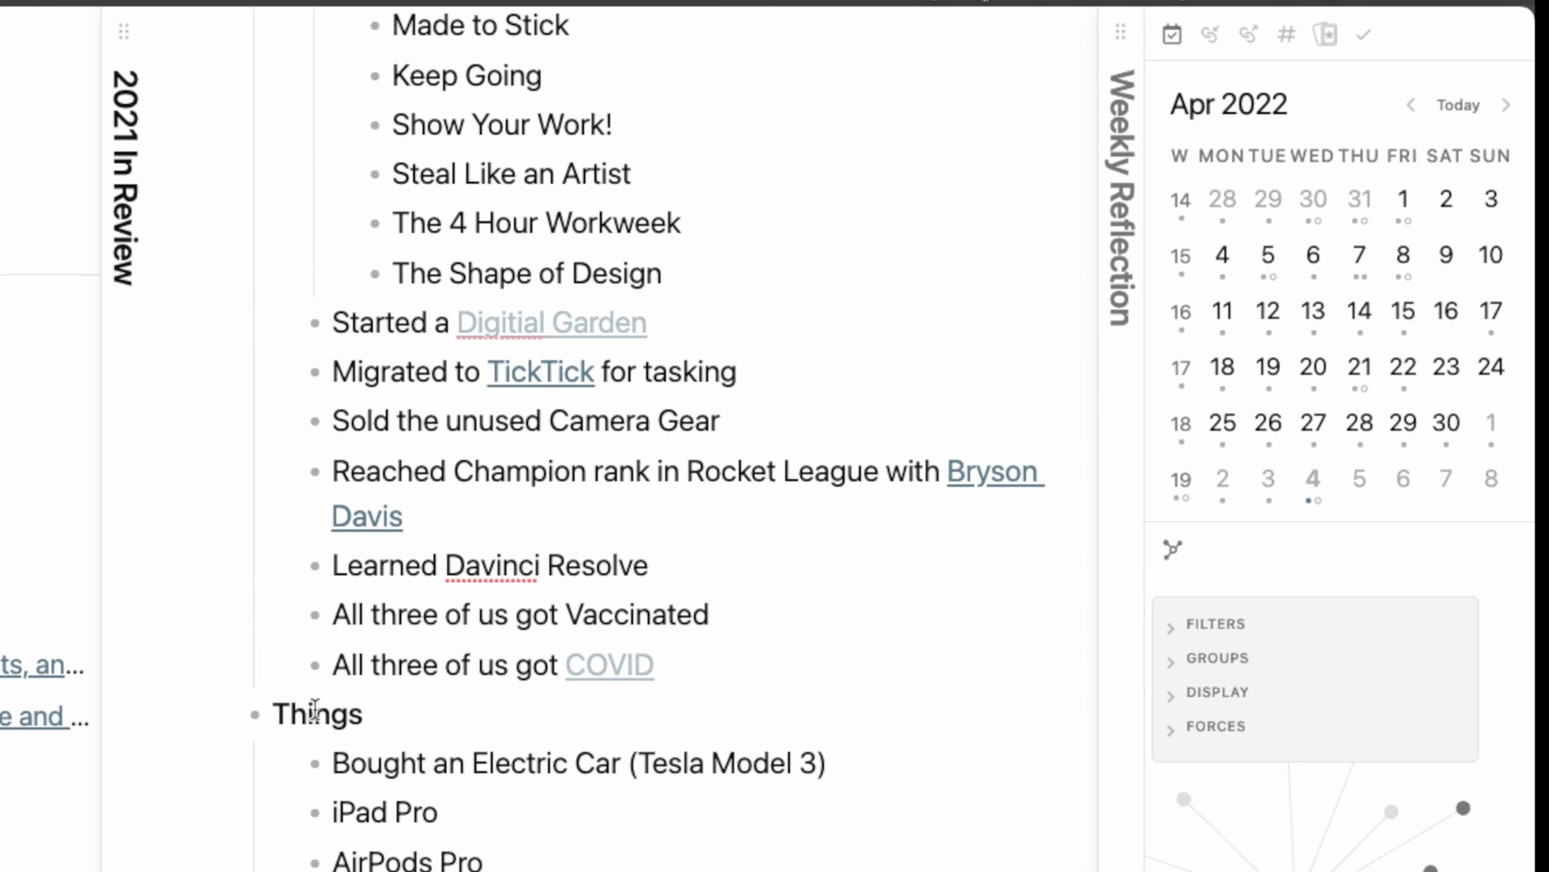
{"action": "scroll", "coordinate": [315, 714], "scroll_direction": "down", "scroll_amount": 8}
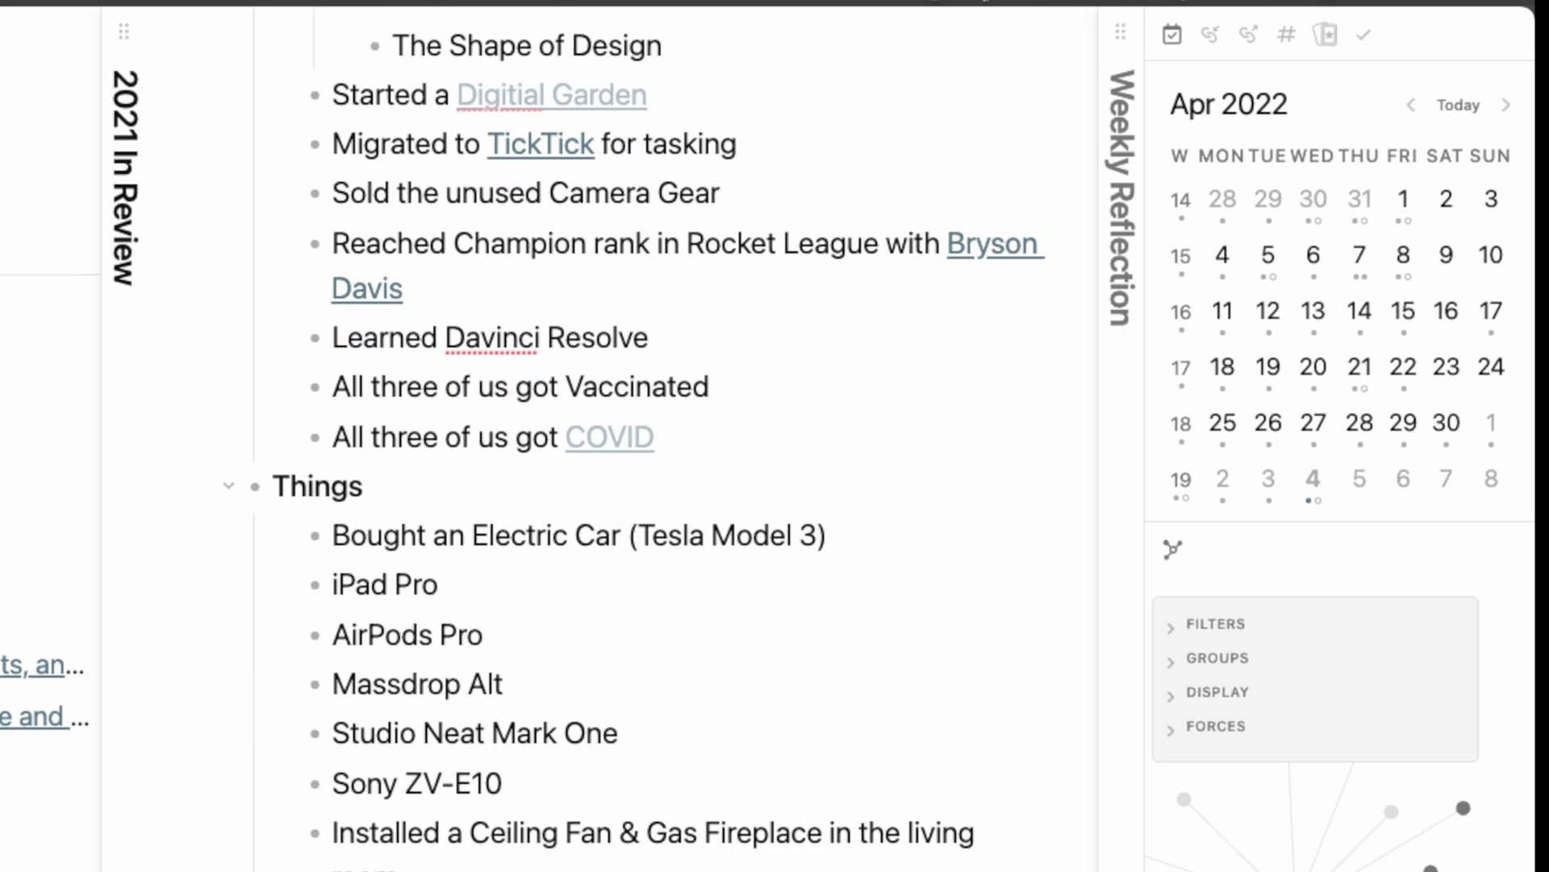
{"action": "scroll", "coordinate": [364, 733], "scroll_direction": "down", "scroll_amount": 17}
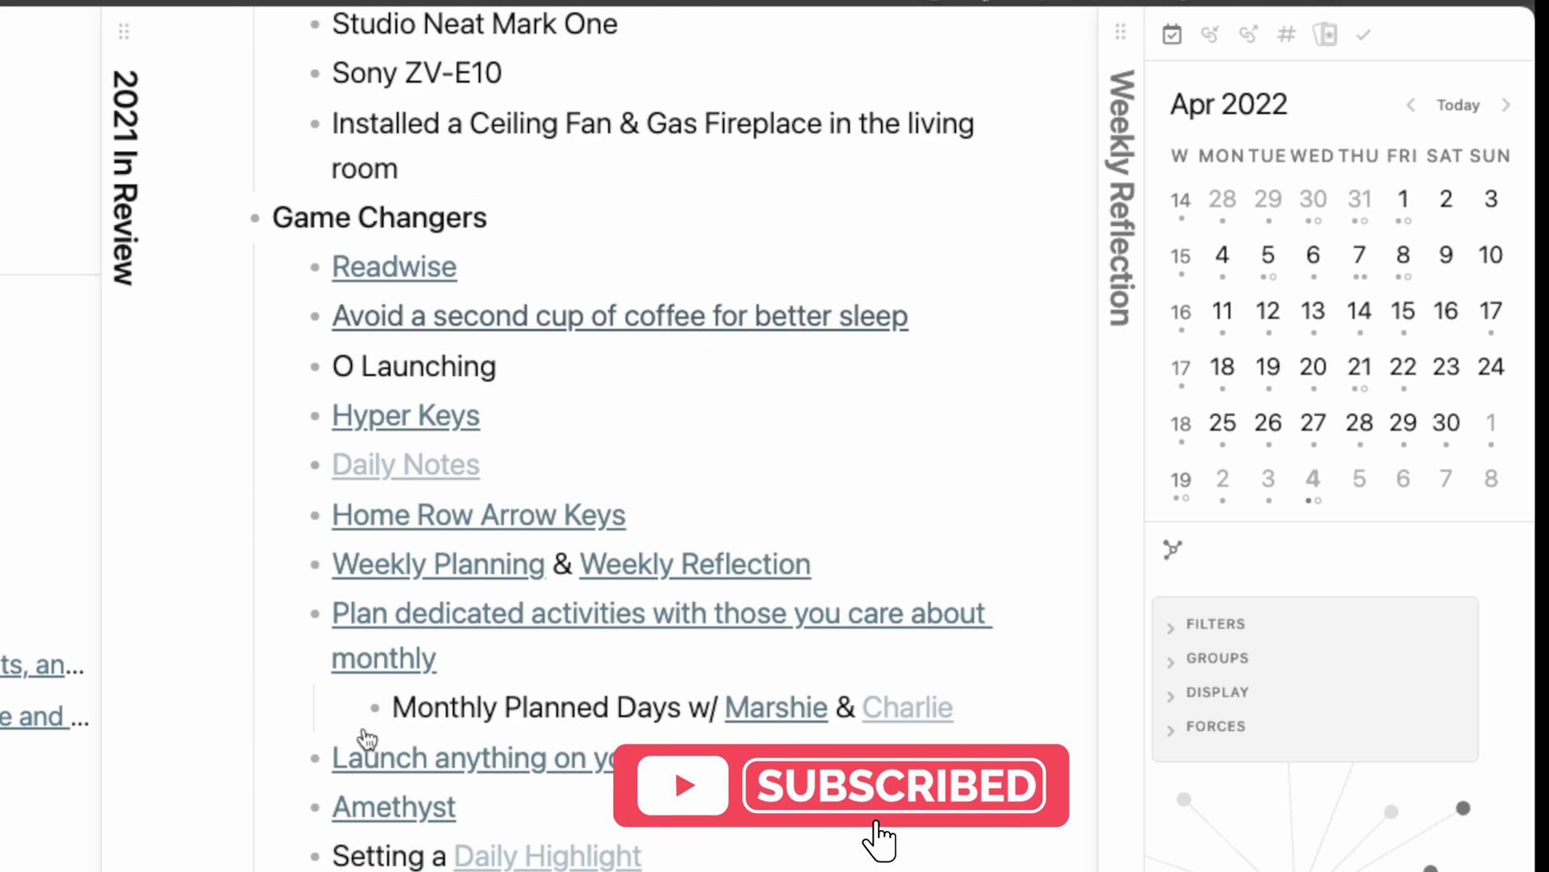
{"action": "scroll", "coordinate": [365, 736], "scroll_direction": "down", "scroll_amount": 8}
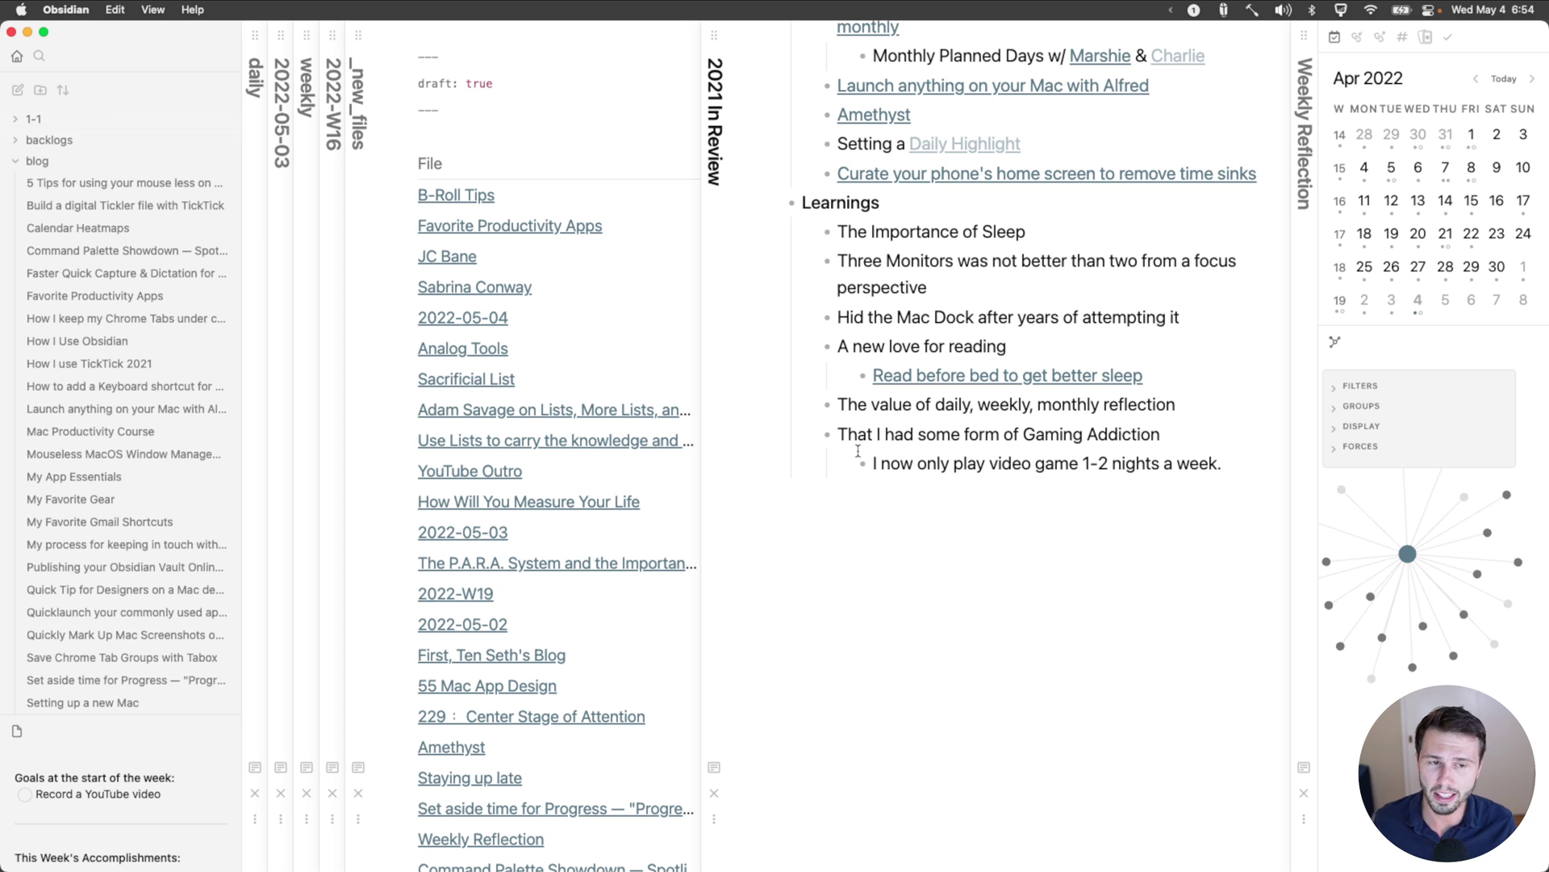
{"action": "scroll", "coordinate": [1046, 619], "scroll_direction": "up", "scroll_amount": 1}
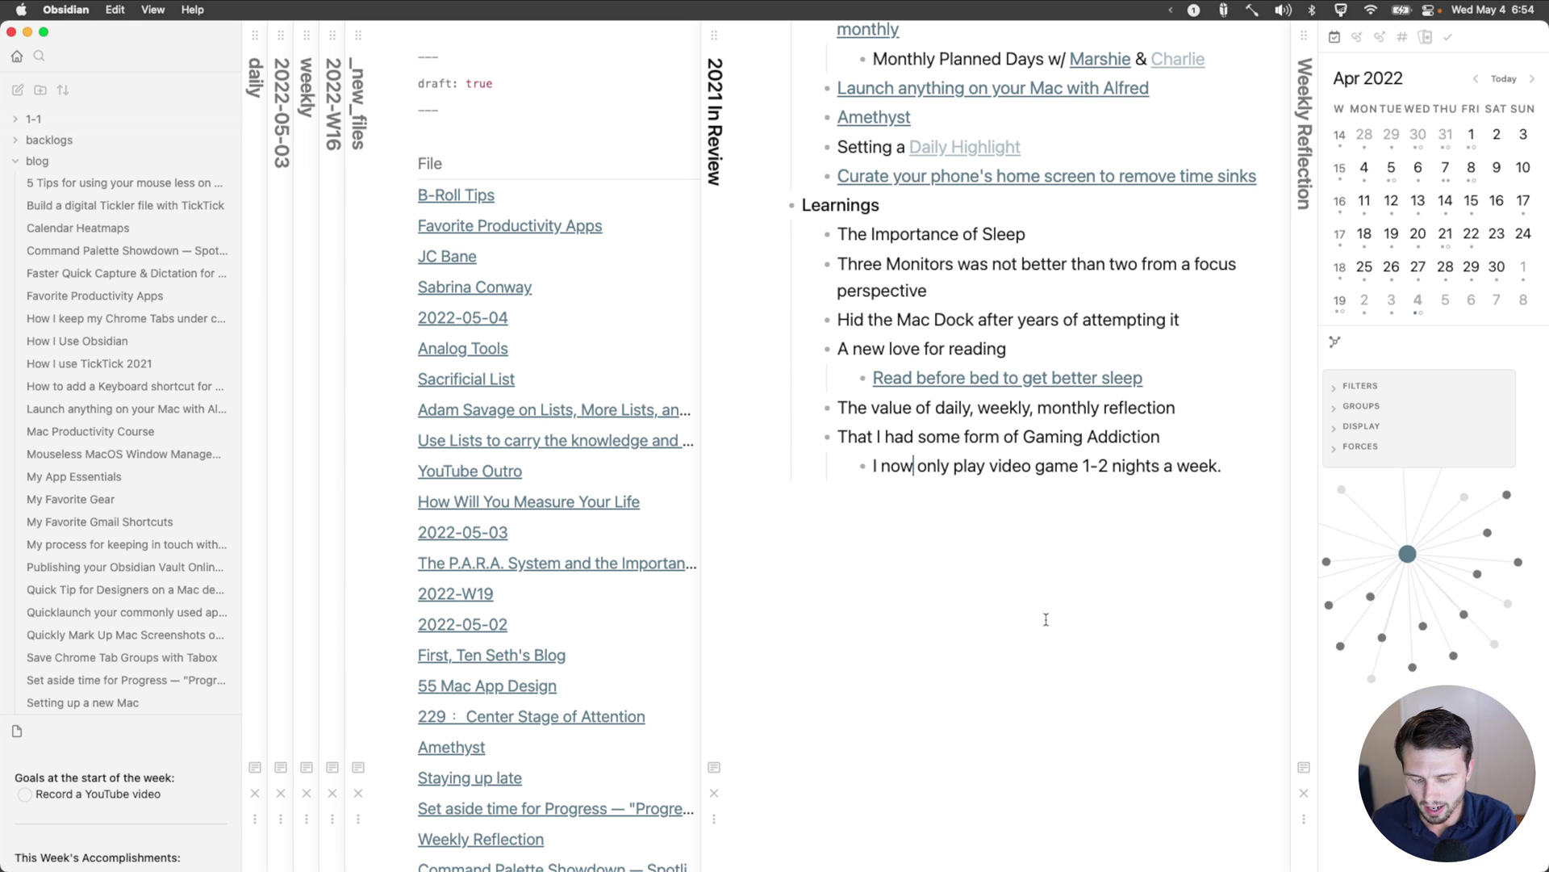
{"action": "key", "text": "super+comma"}
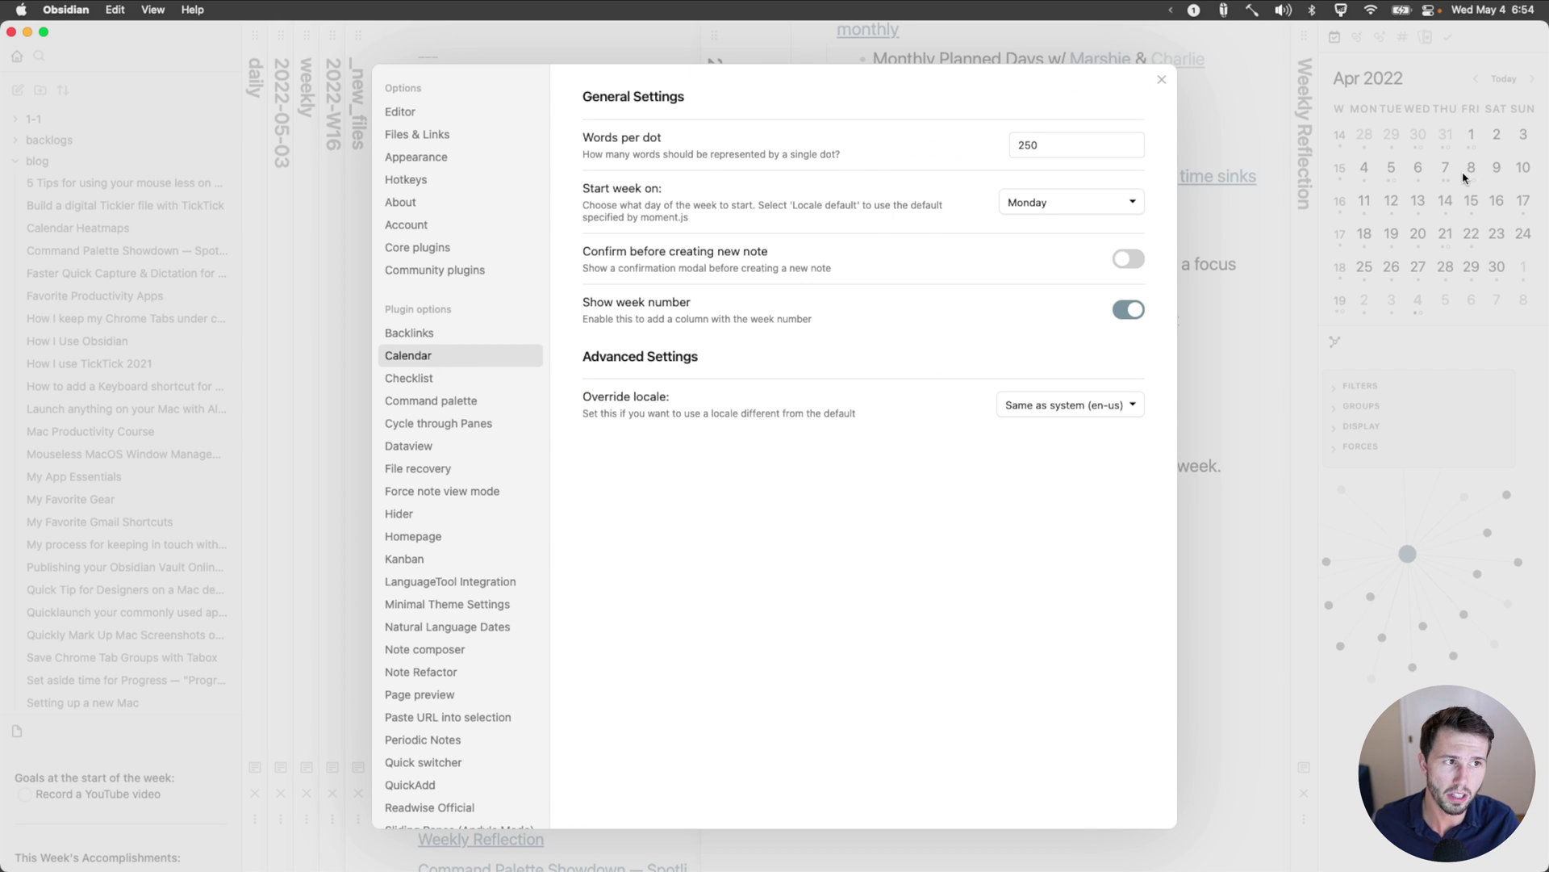
Step: Close Settings and reopen it on the Calendar plugin options
{"action": "key", "text": "Escape"}
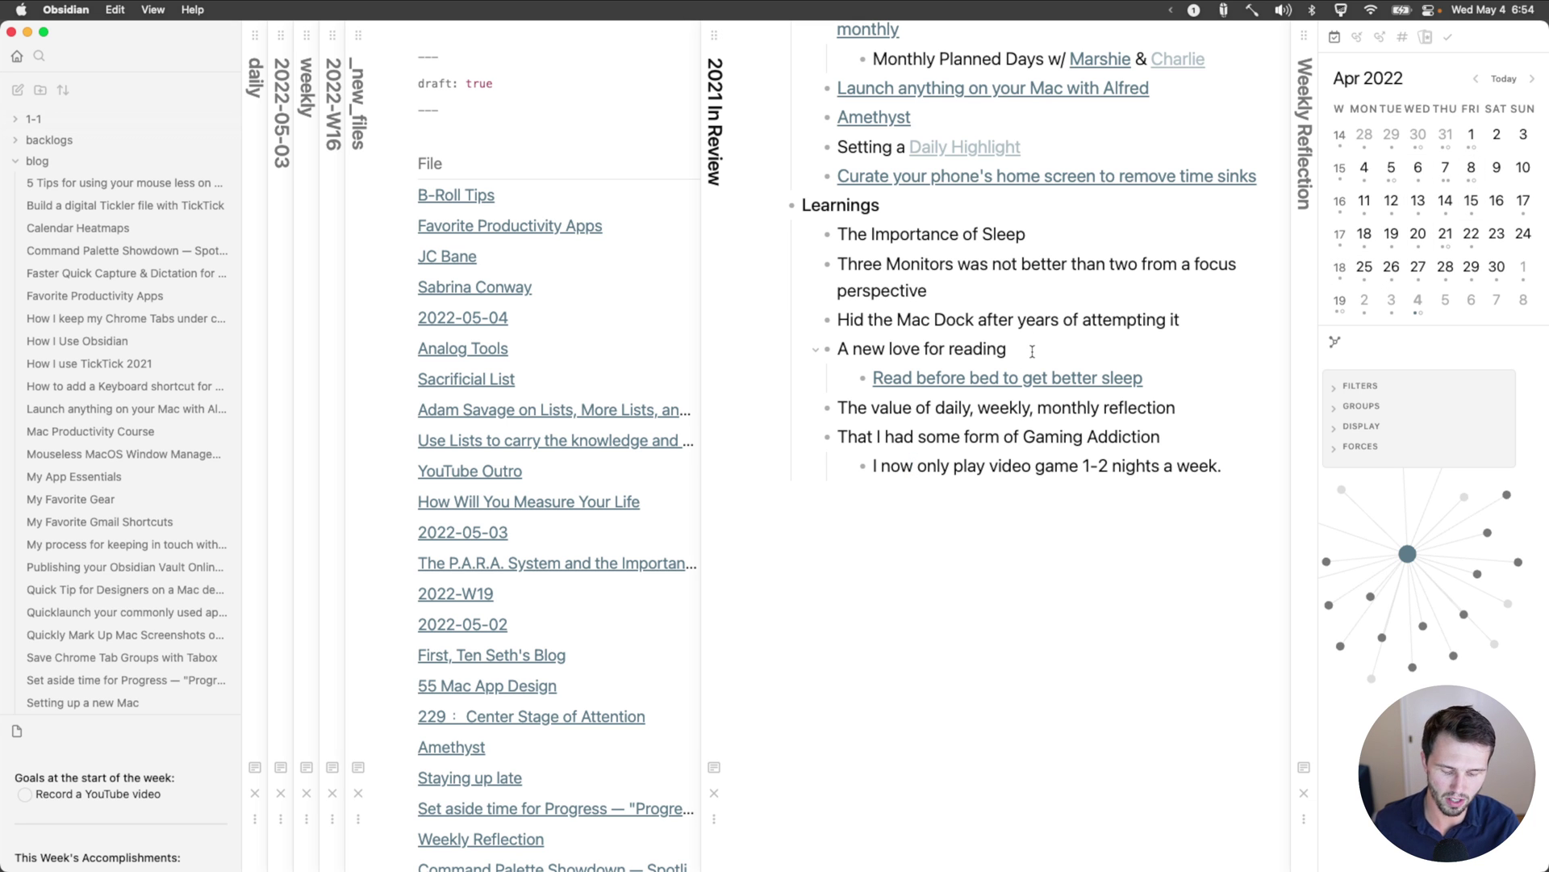
{"action": "key", "text": "super+comma"}
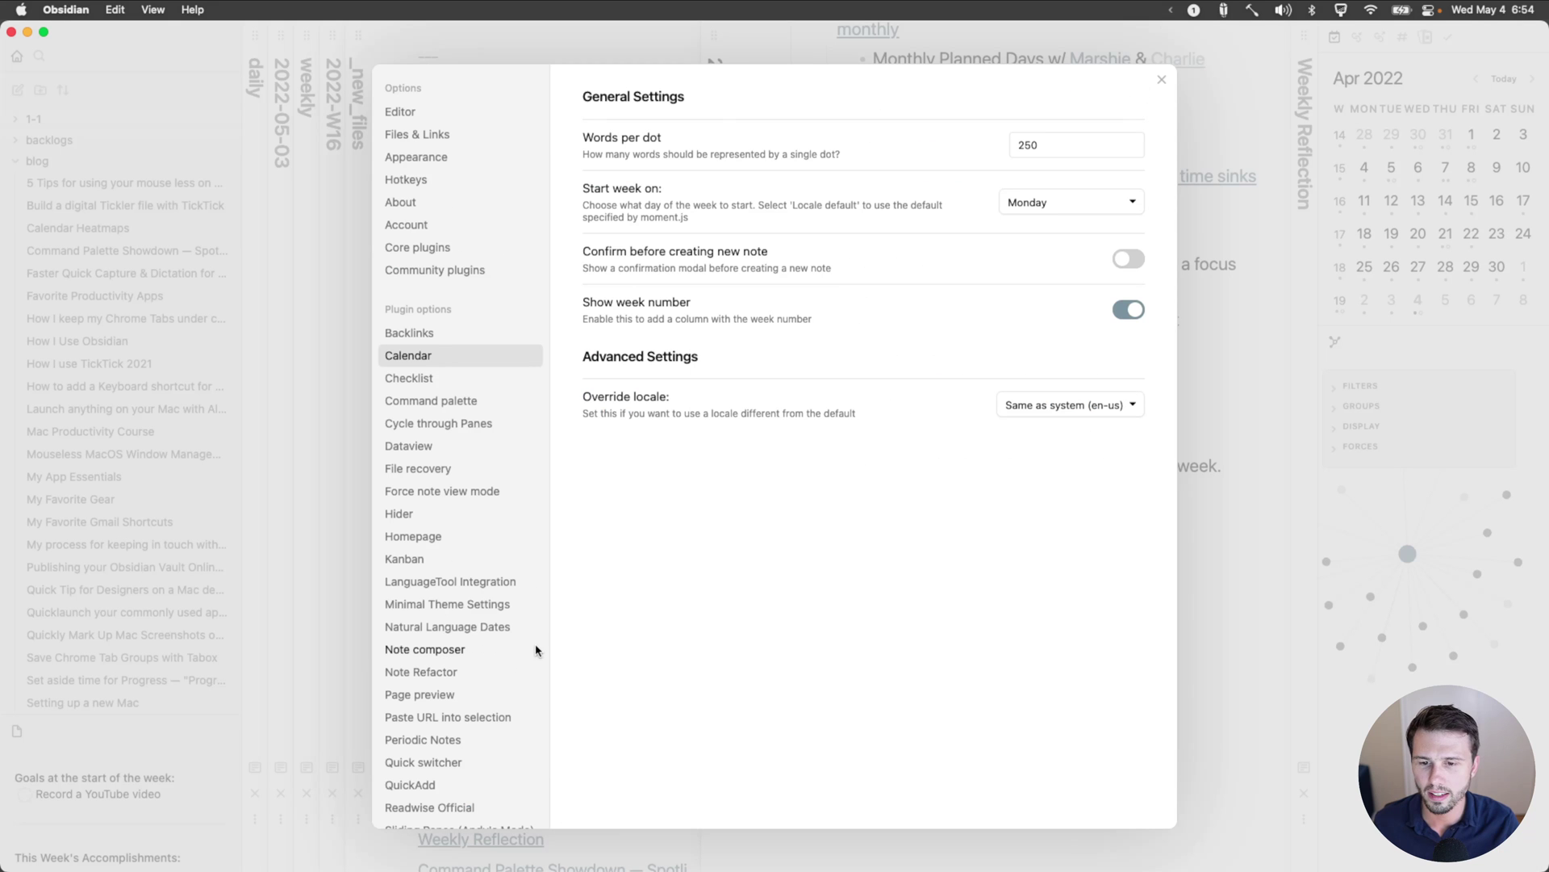
Step: Turn off Yearly Notes in Periodic Notes settings, close Settings, and open today's daily note
{"action": "left_click", "coordinate": [437, 741]}
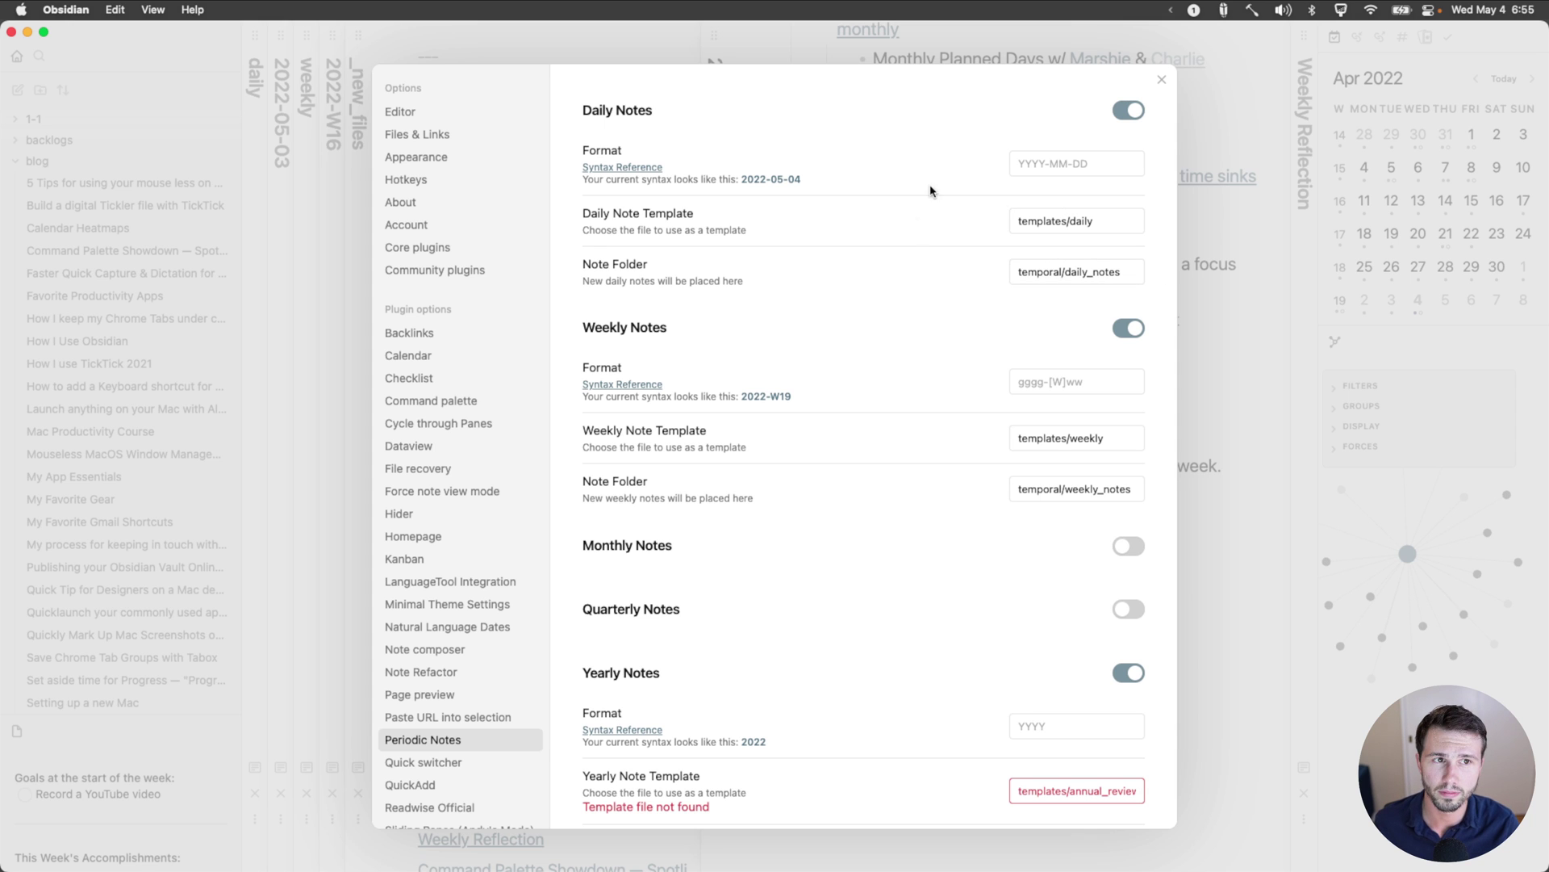
{"action": "scroll", "coordinate": [928, 416], "scroll_direction": "down", "scroll_amount": 3}
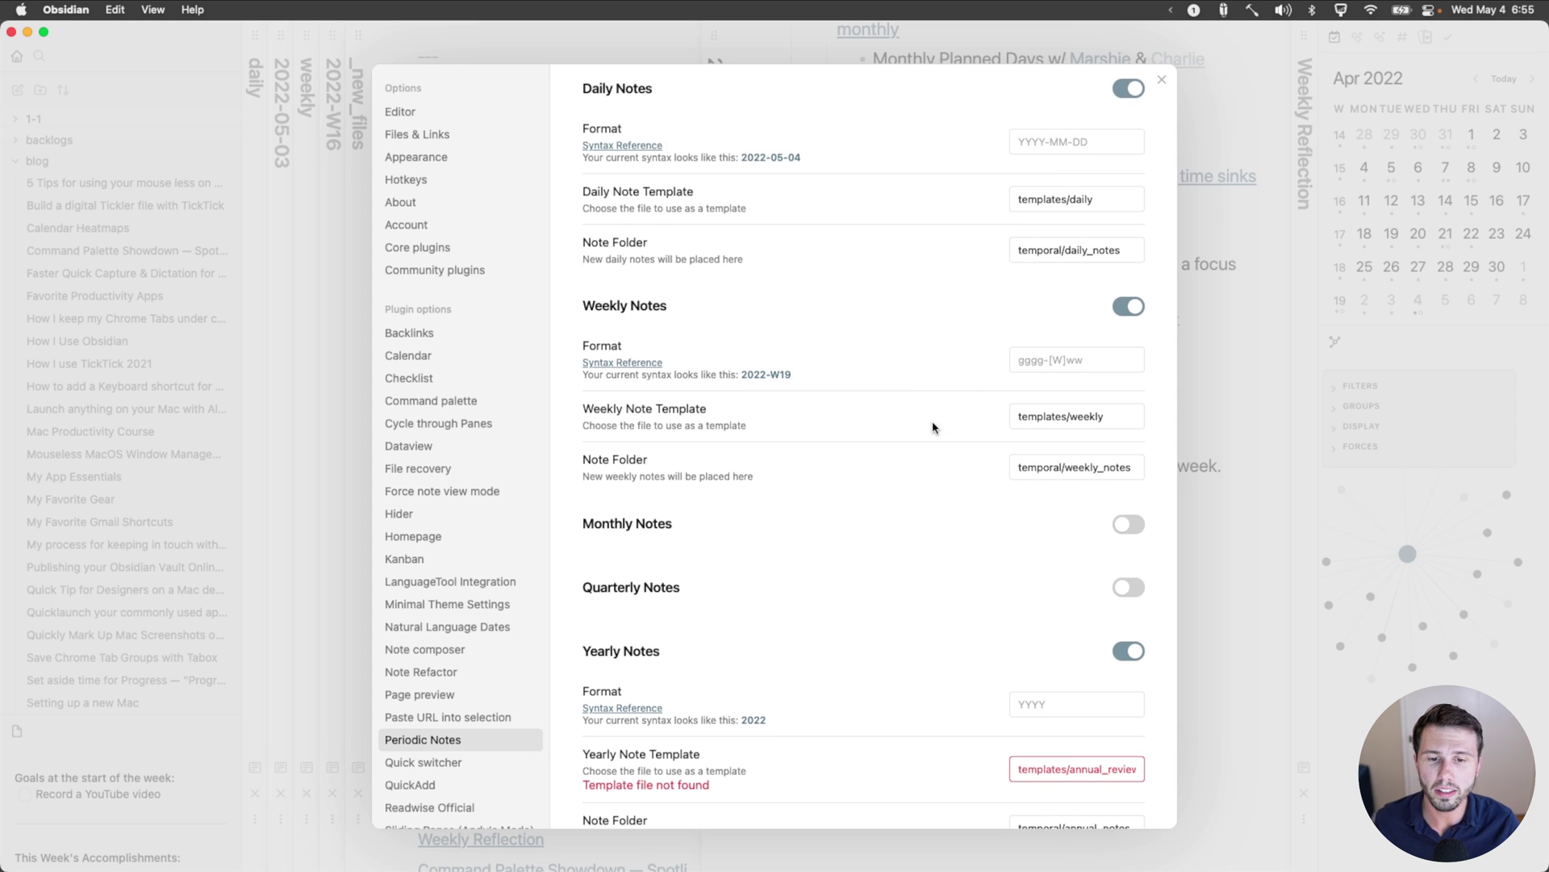
{"action": "left_click", "coordinate": [1134, 550]}
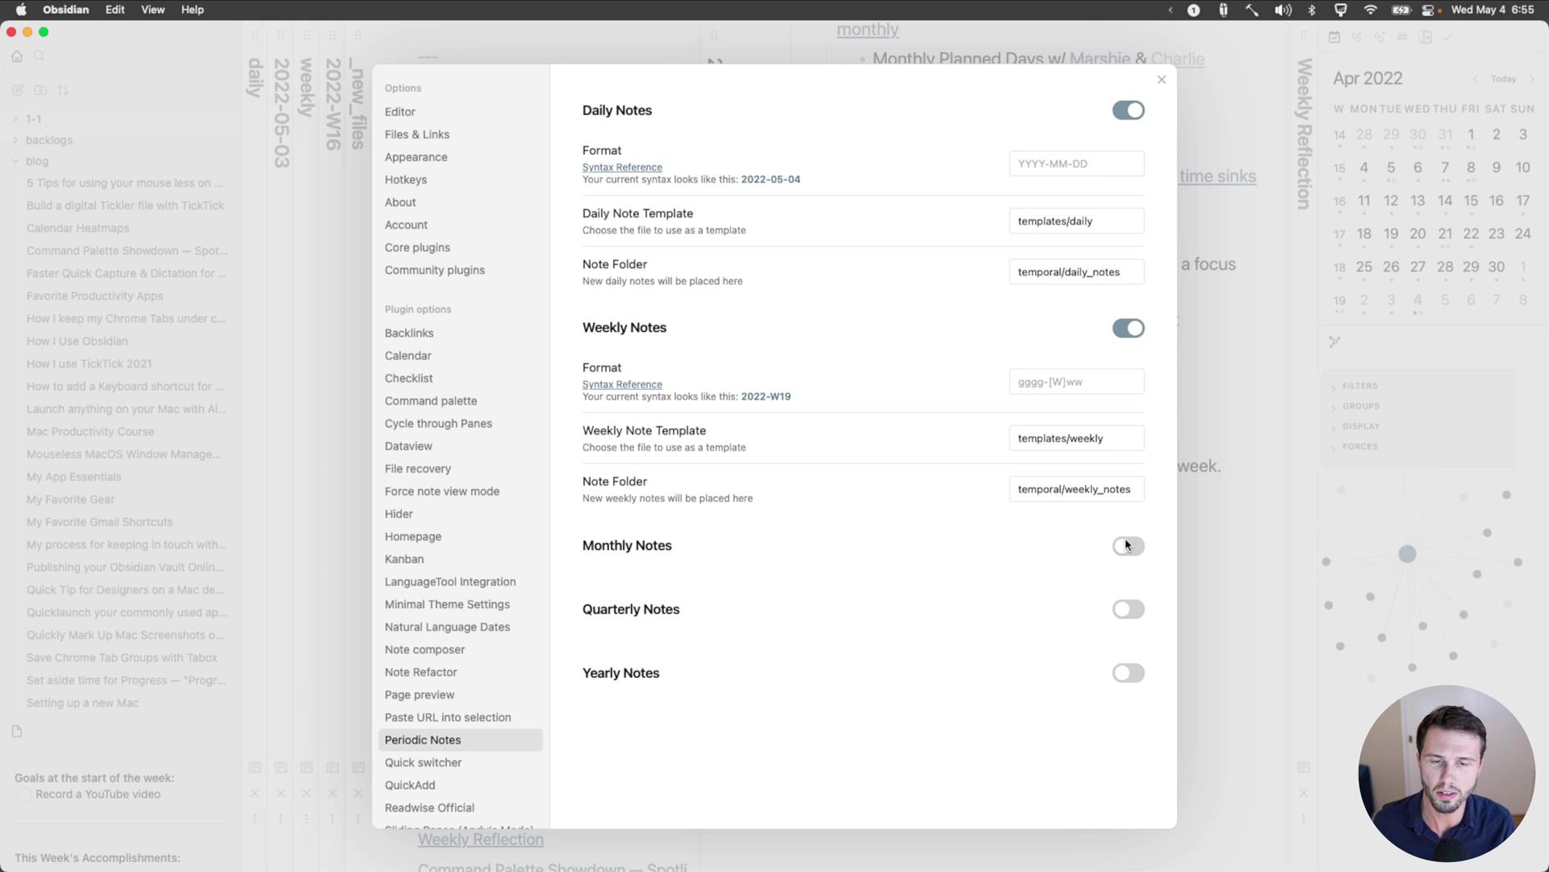
{"action": "key", "text": "Escape"}
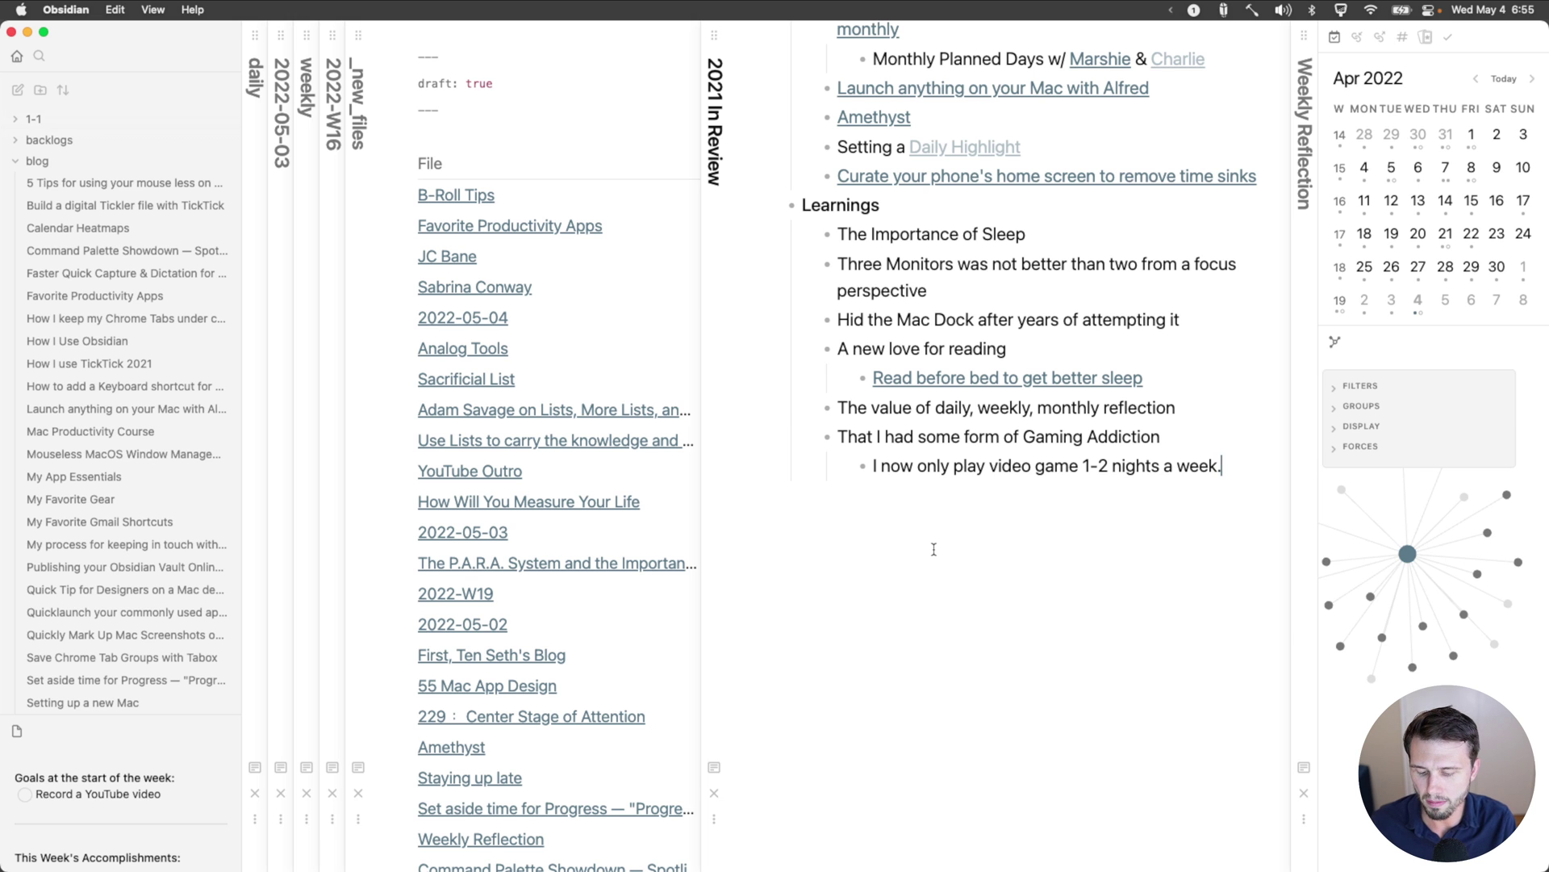
{"action": "key", "text": "super+alt+Left"}
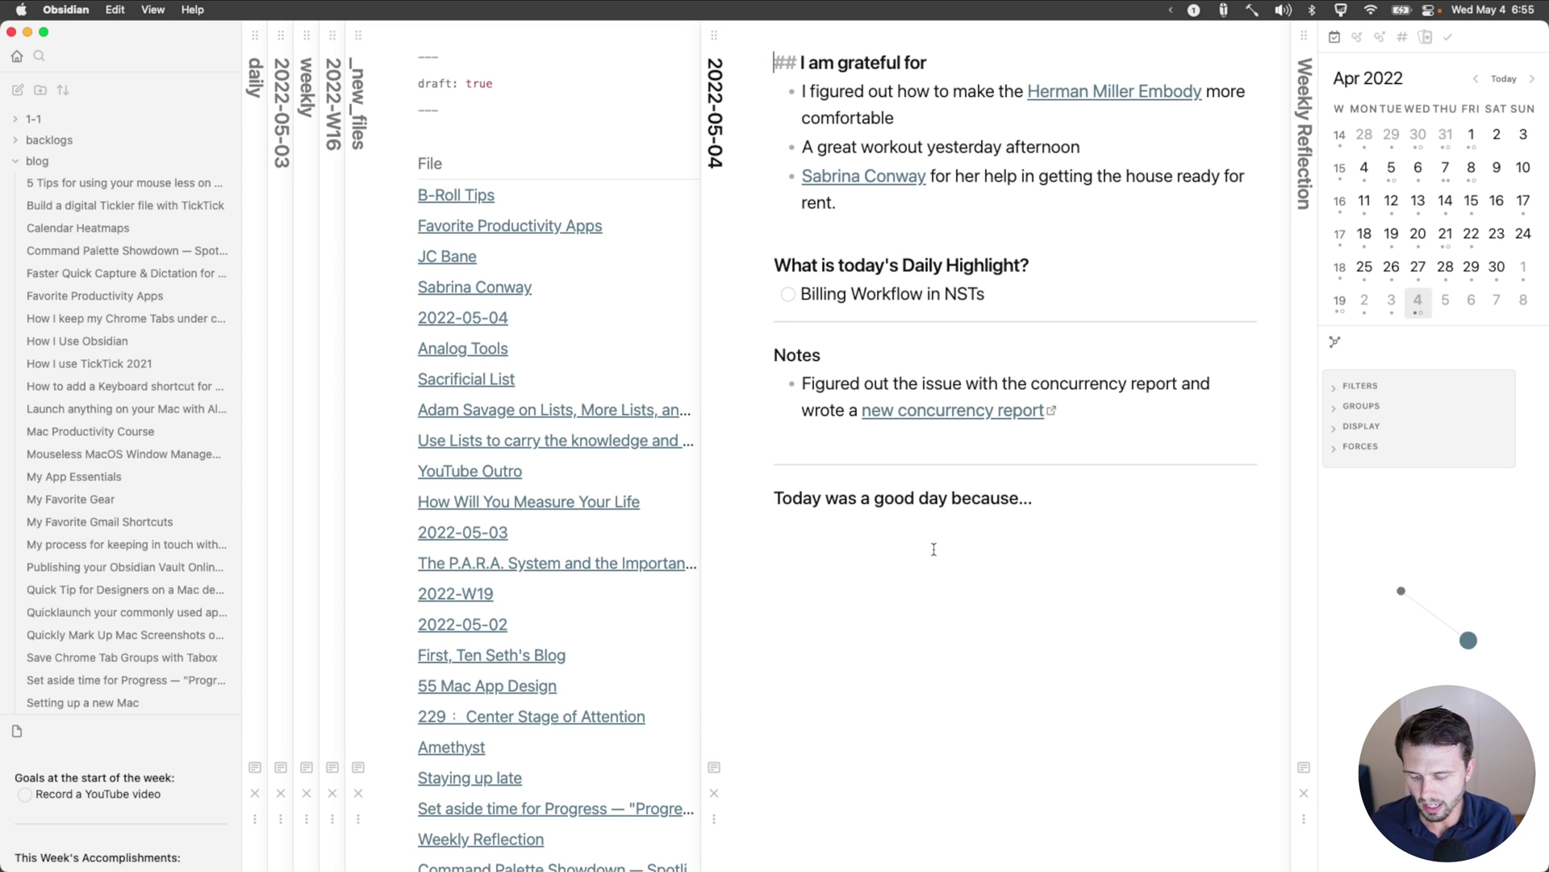
Step: Step back to the 2022-05-03 daily note and forward again to 2022-05-04
{"action": "key", "text": "super+alt+Left"}
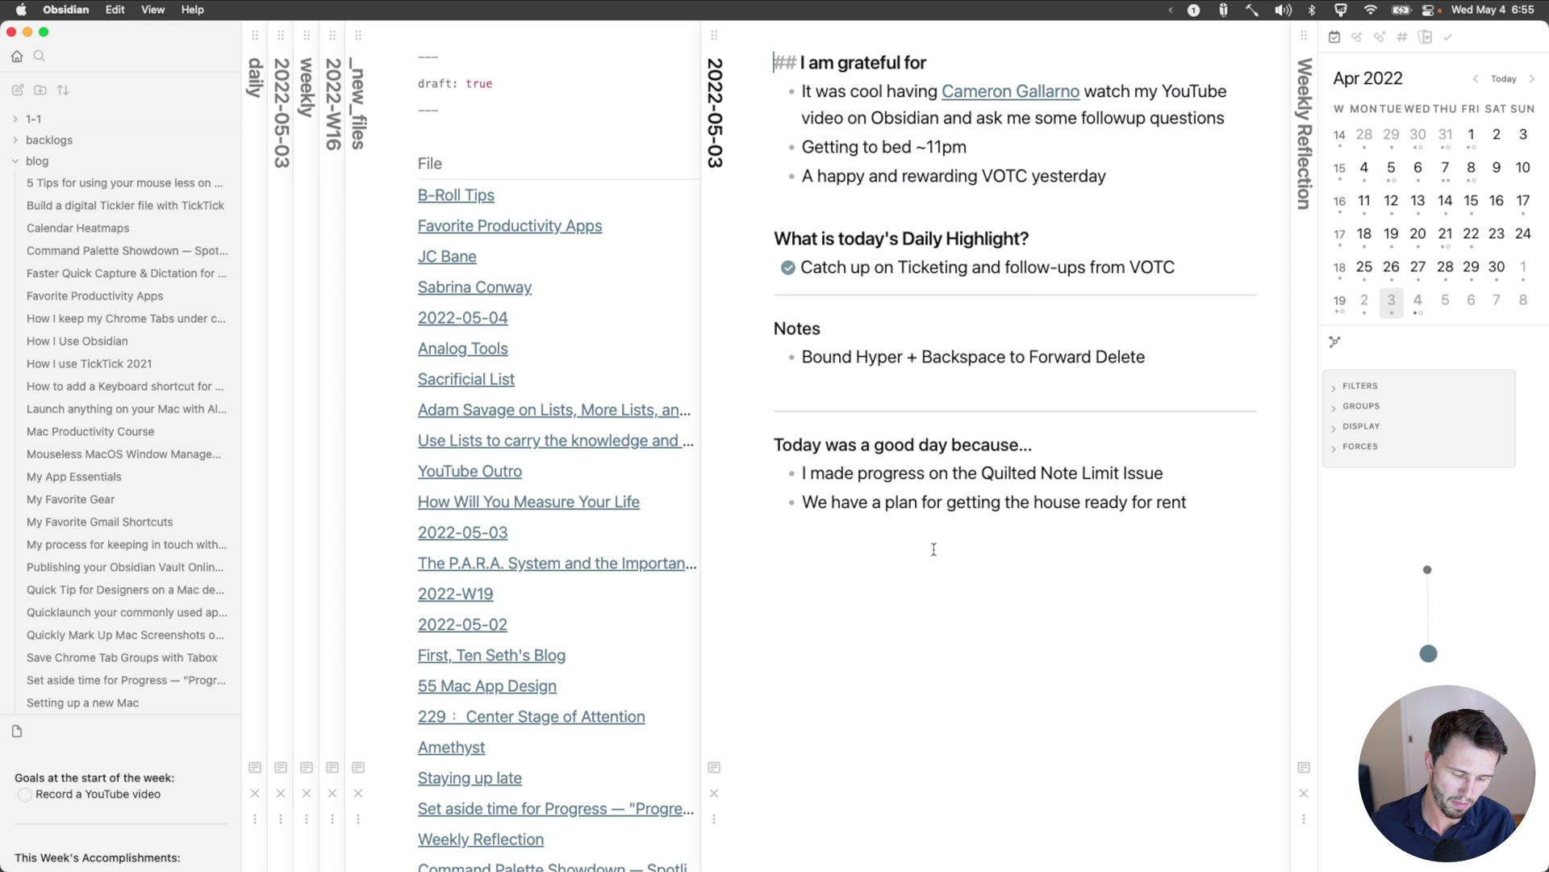
{"action": "key", "text": "super+alt+Right"}
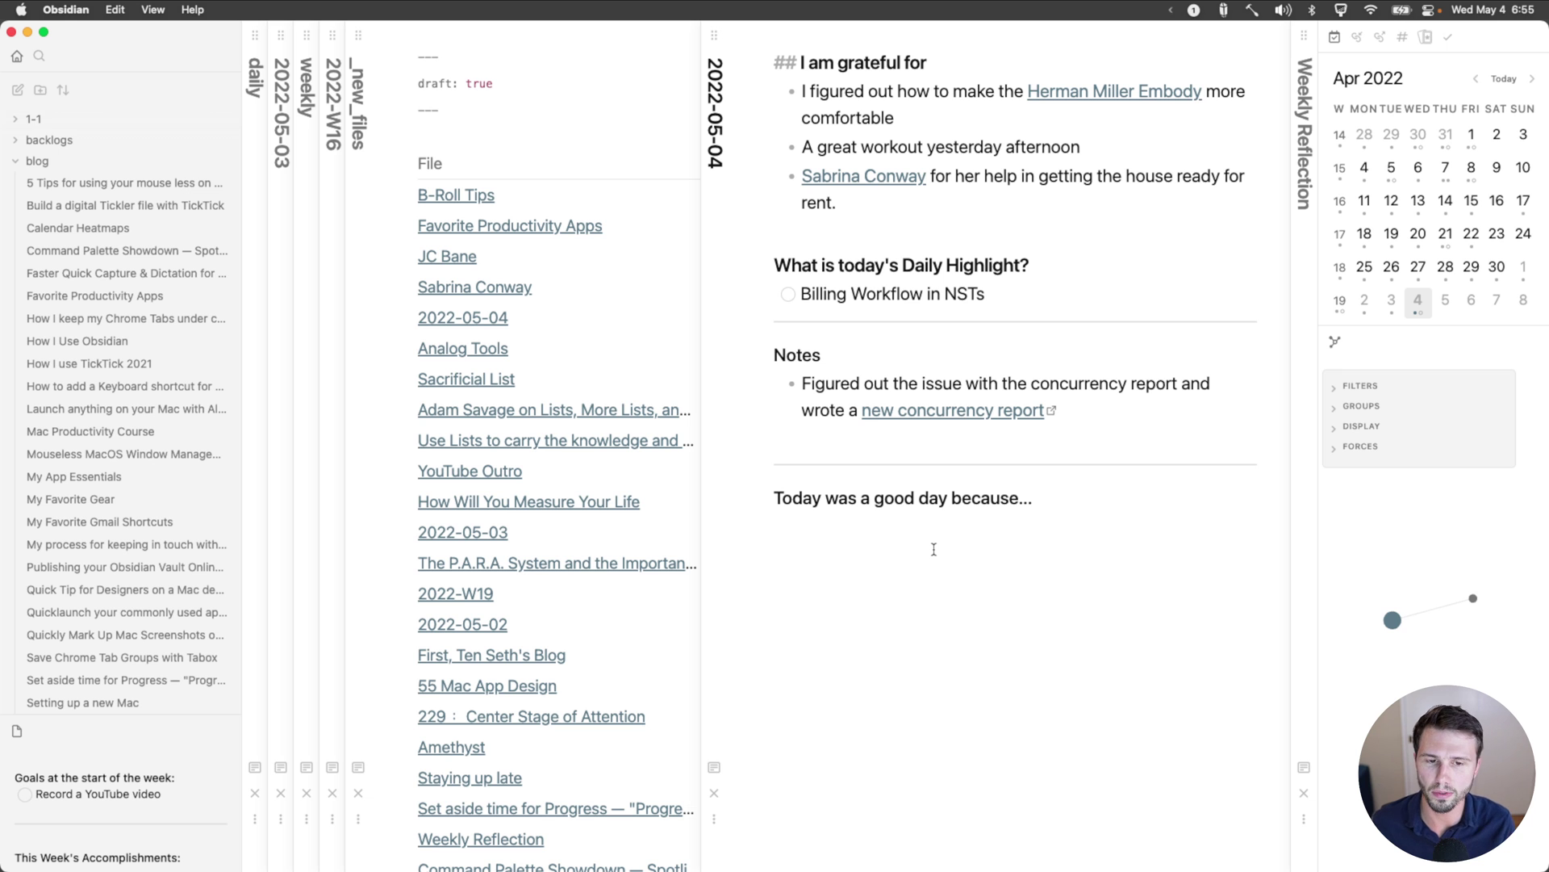
{"action": "key", "text": "super+comma"}
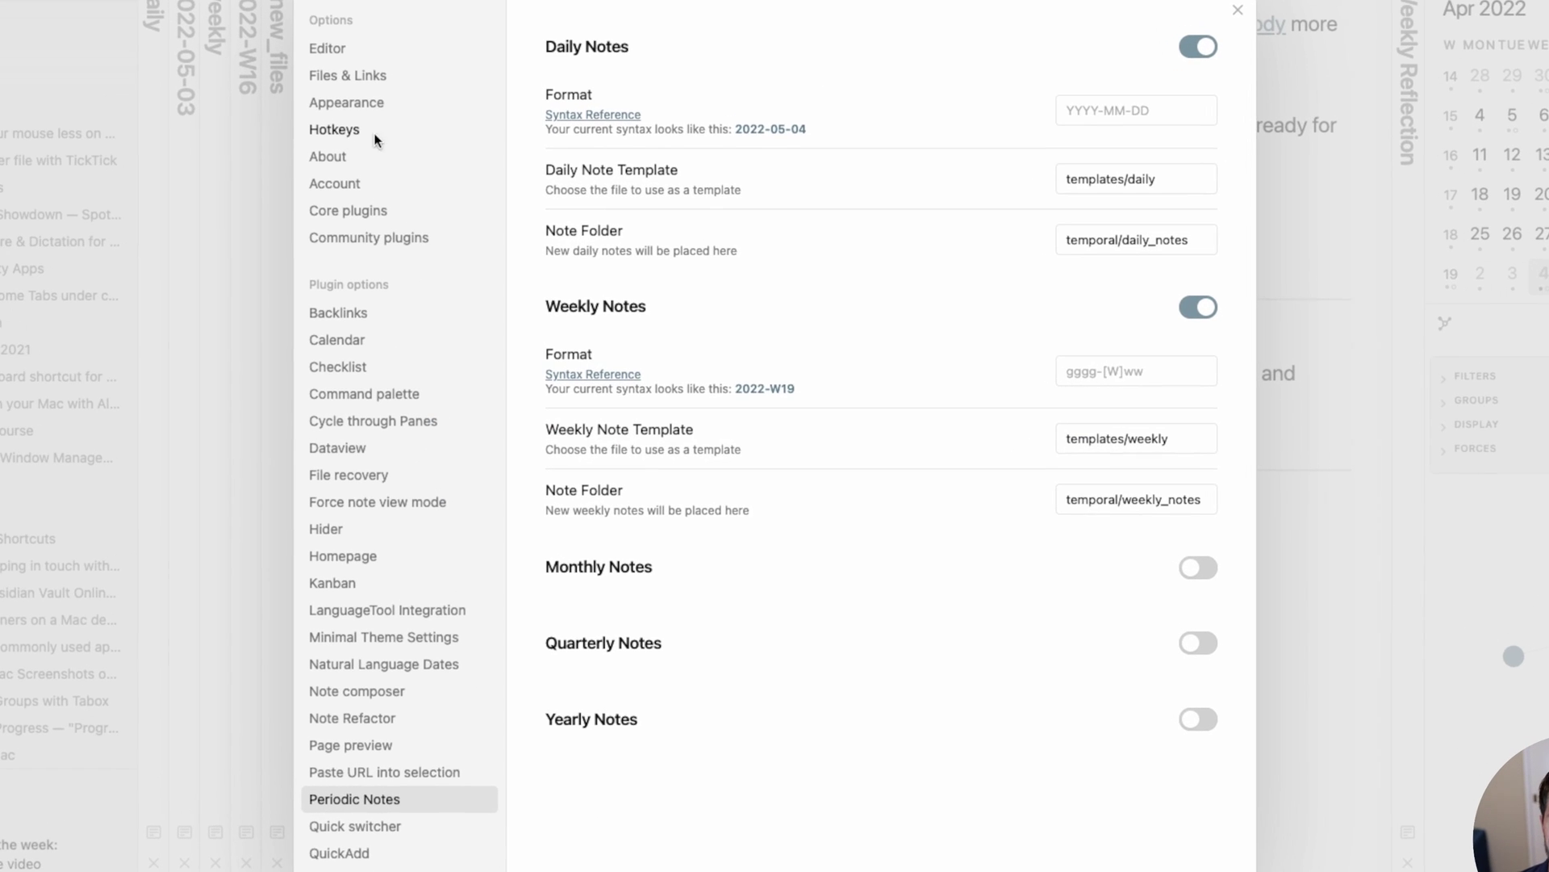
Step: Filter the Hotkeys list by 'per' to show Open daily note and Open weekly note hotkeys
{"action": "left_click", "coordinate": [342, 125]}
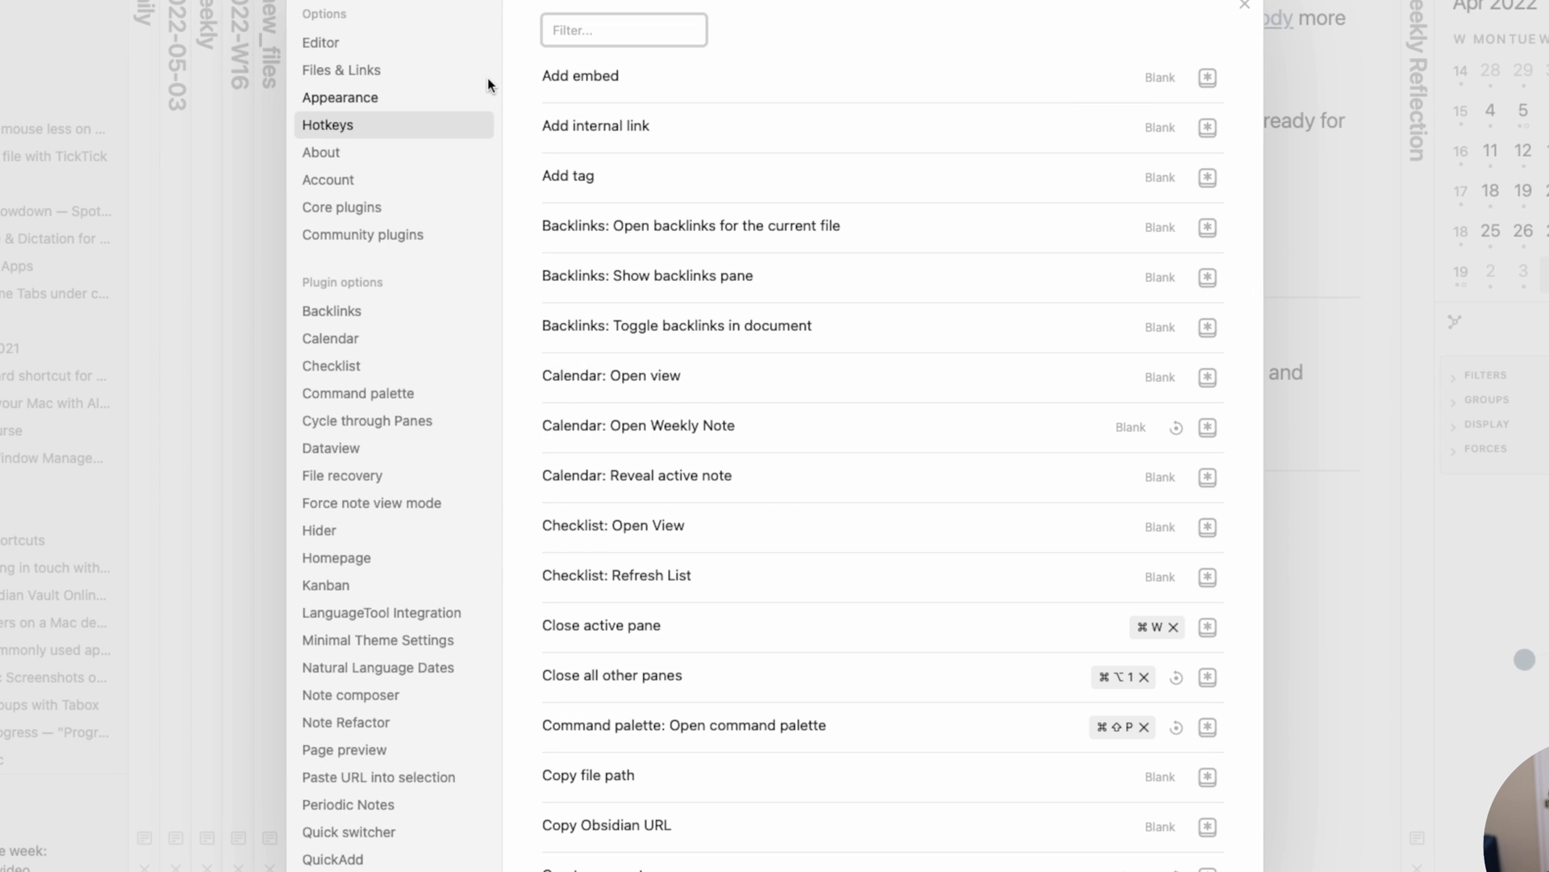
{"action": "type", "text": "per"}
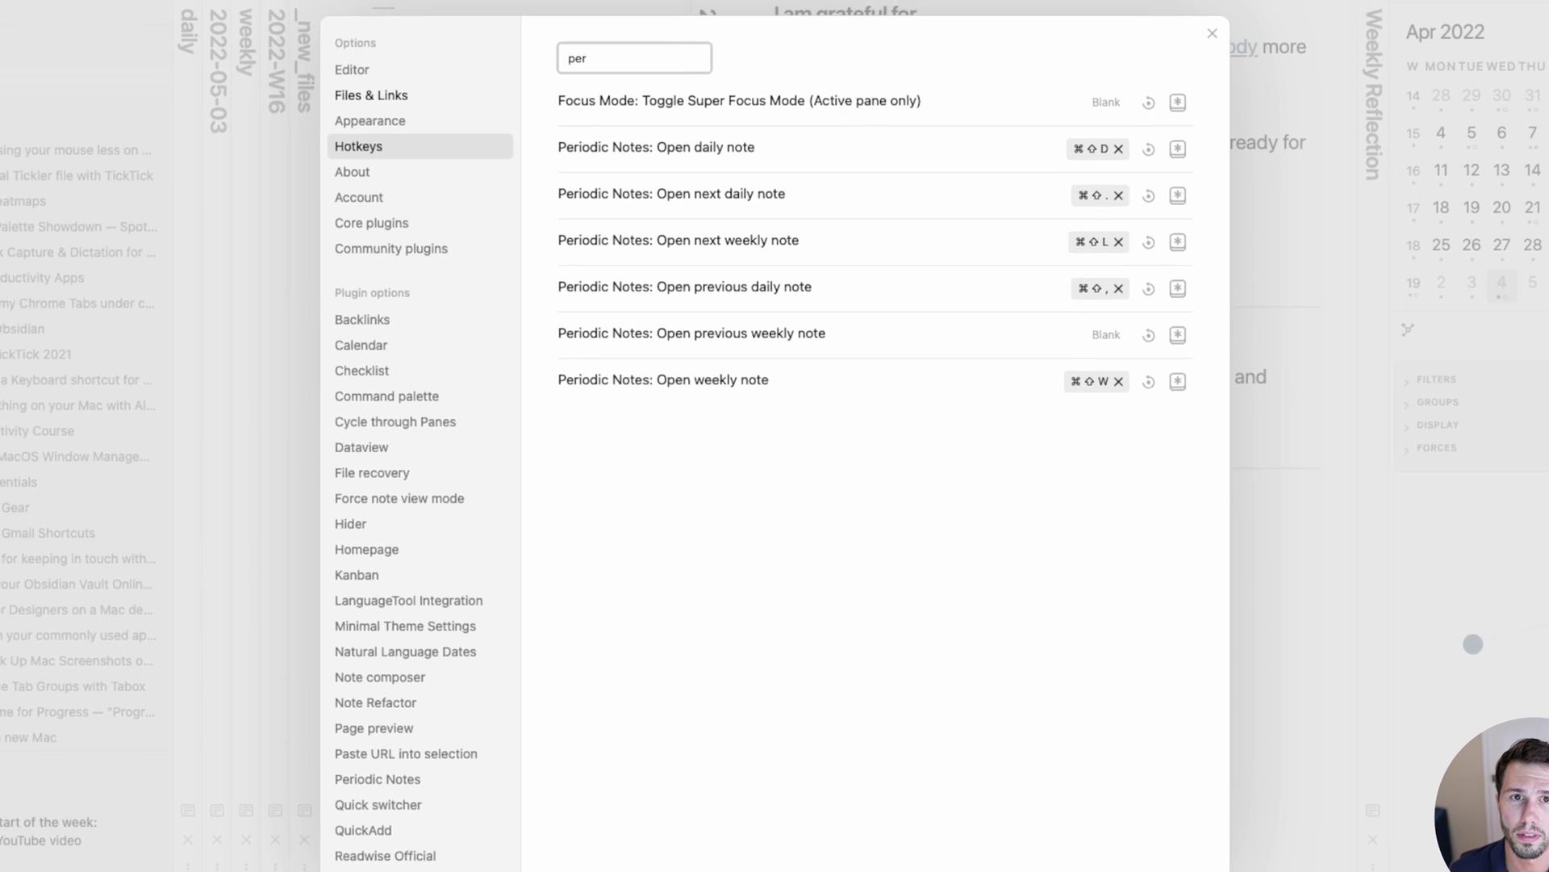